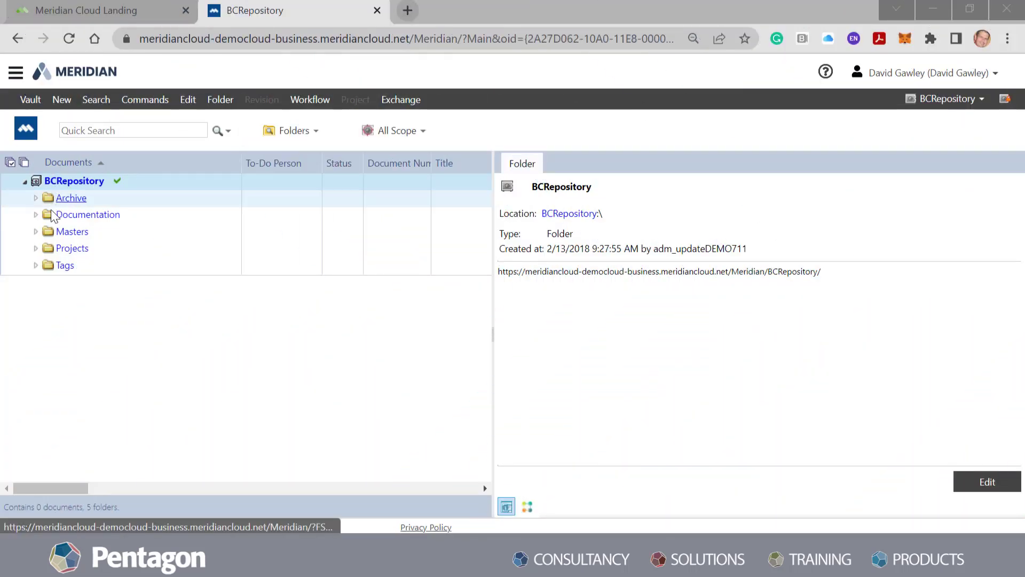
Step: Browse the Documentation and Finance folders, listing the PROJECT INSTRUCTIONS pdfs, then collapse them
click(36, 215)
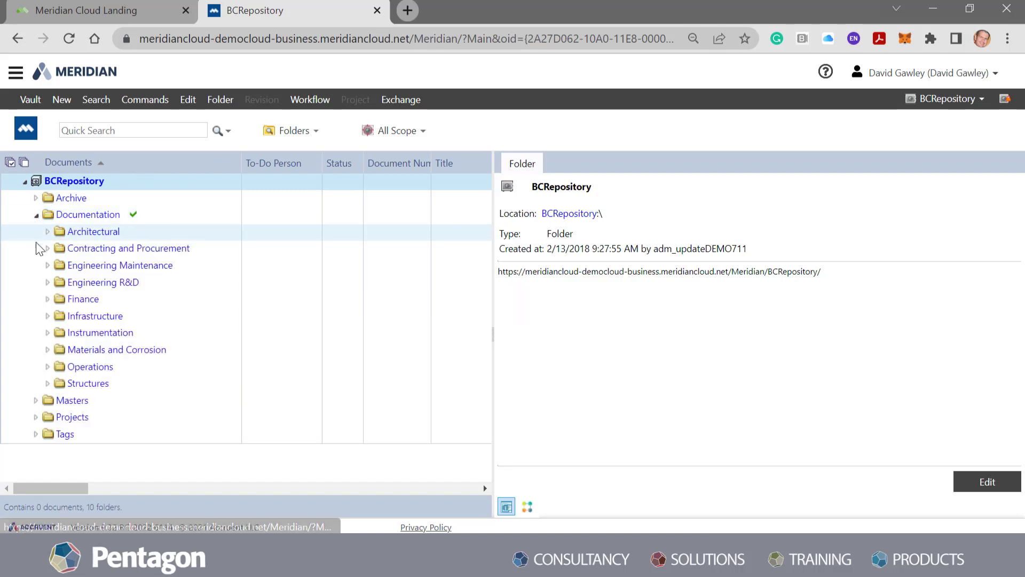
click(48, 300)
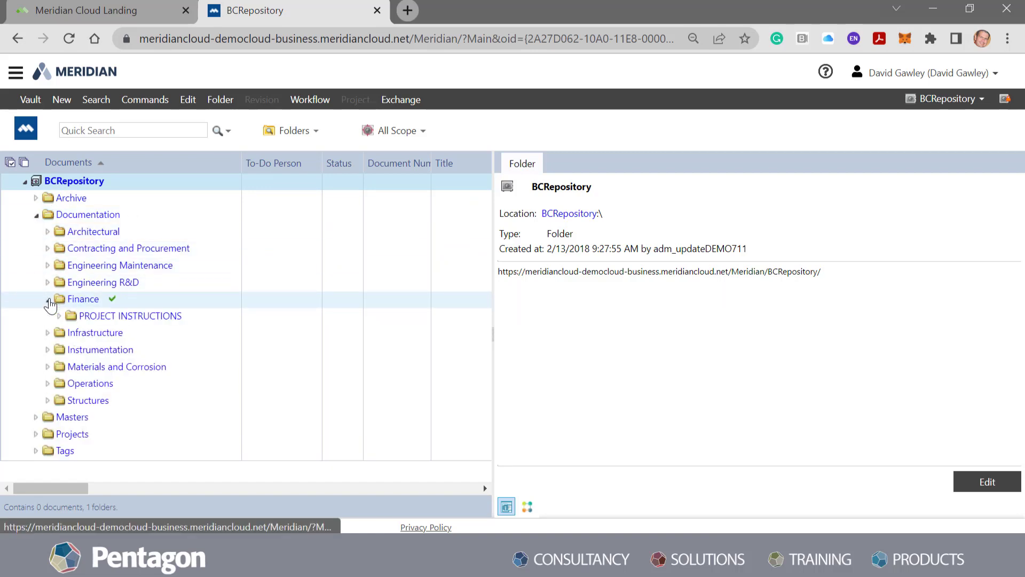
click(59, 316)
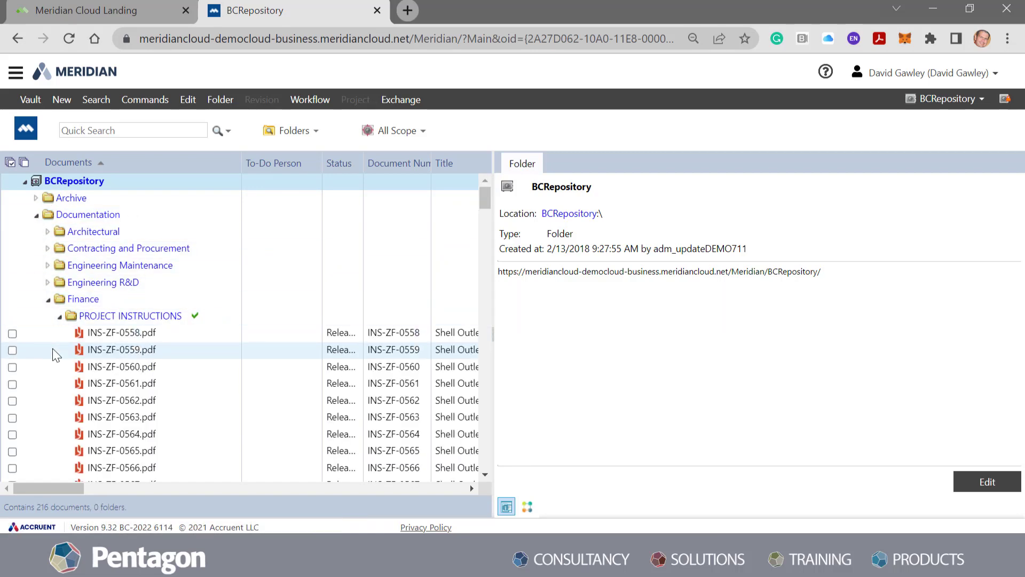
click(48, 299)
click(35, 218)
Step: Quick-search the vault for *dwg, then for *dgn
click(89, 131)
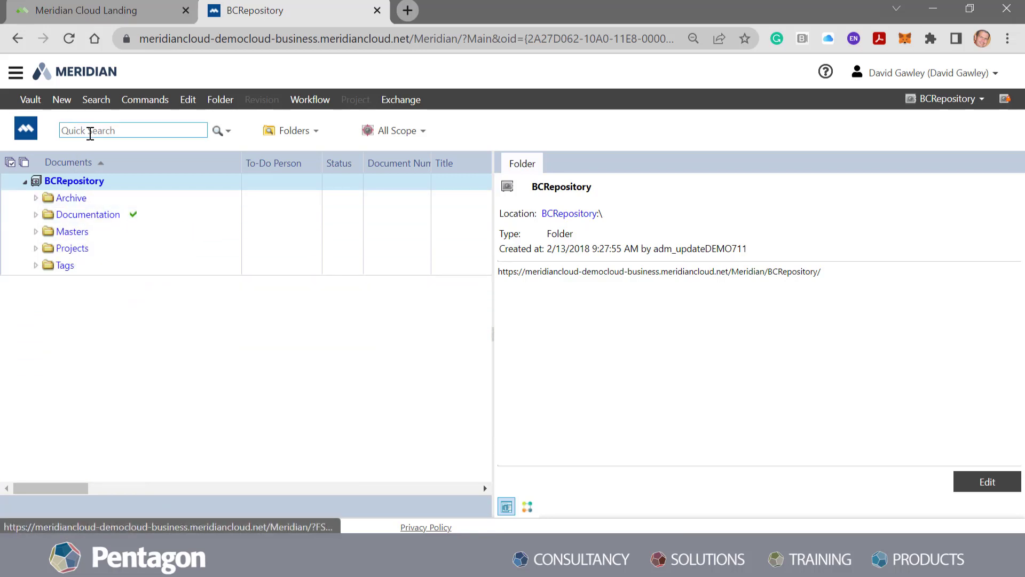
text(*dwg)
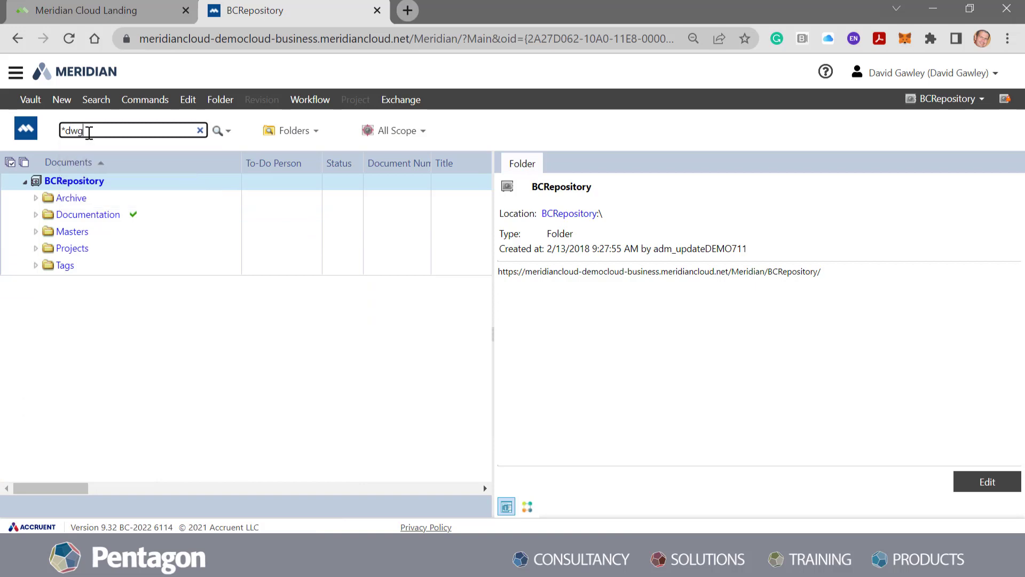
key(Return)
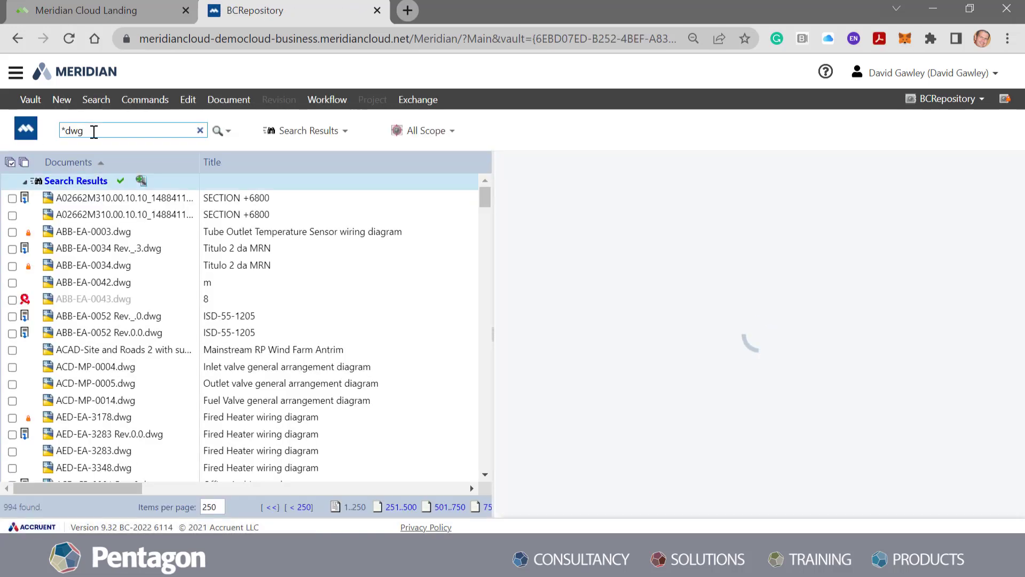
click(100, 130)
key(BackSpace)
key(BackSpace)
text(gn)
key(Return)
Step: Change the quick search term to *ABB* and run it
click(106, 130)
key(BackSpace)
key(BackSpace)
key(BackSpace)
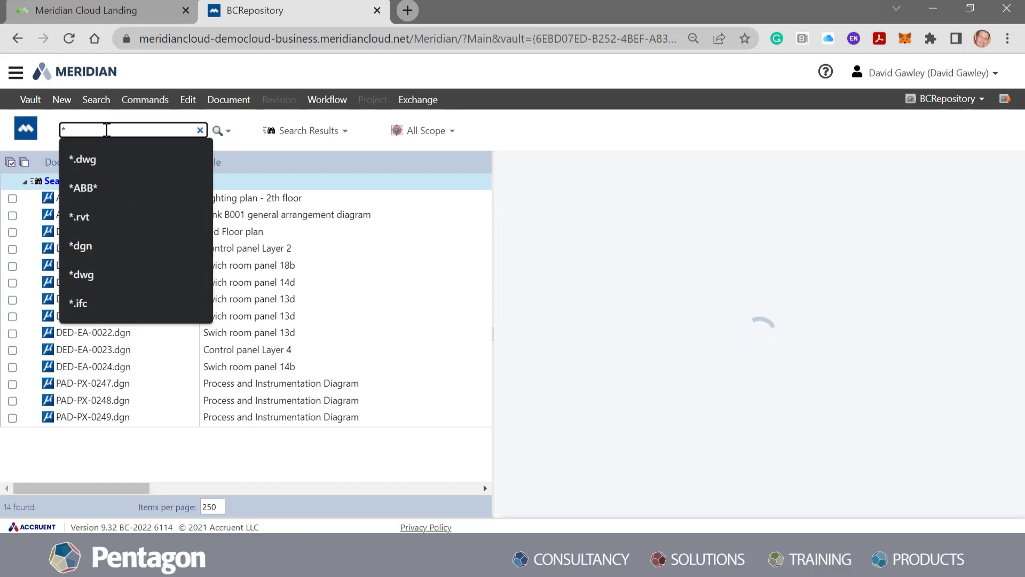
text(ABB)
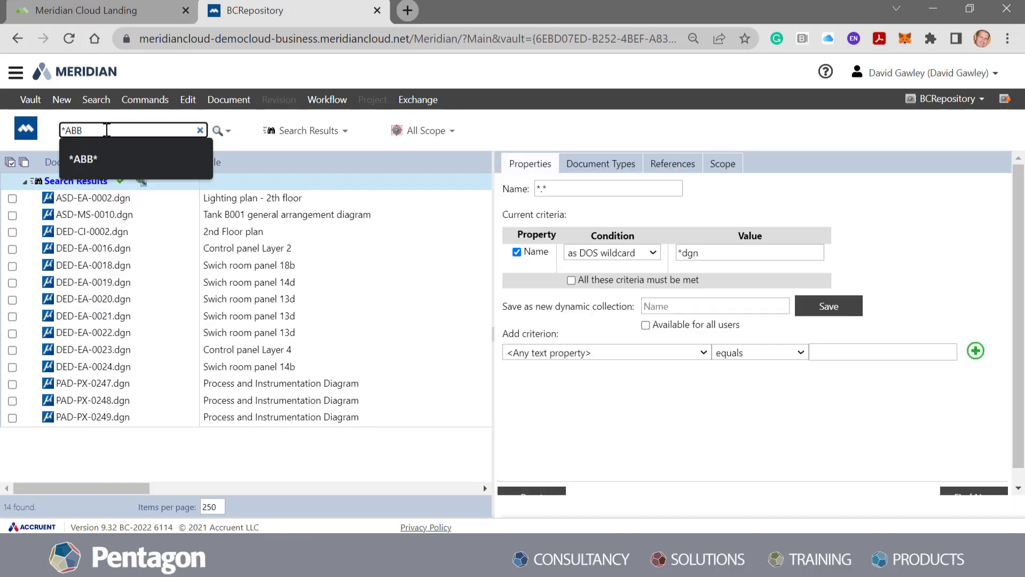
text(*)
key(Return)
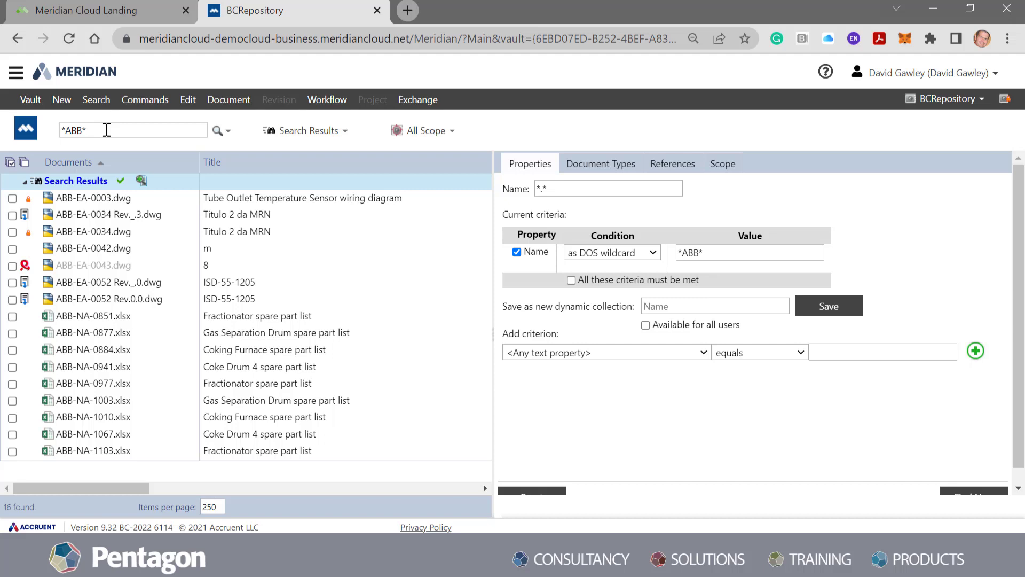
Step: Review ABB-EA-0034.dwg's General and Details properties, then show it in the Folders view
click(104, 234)
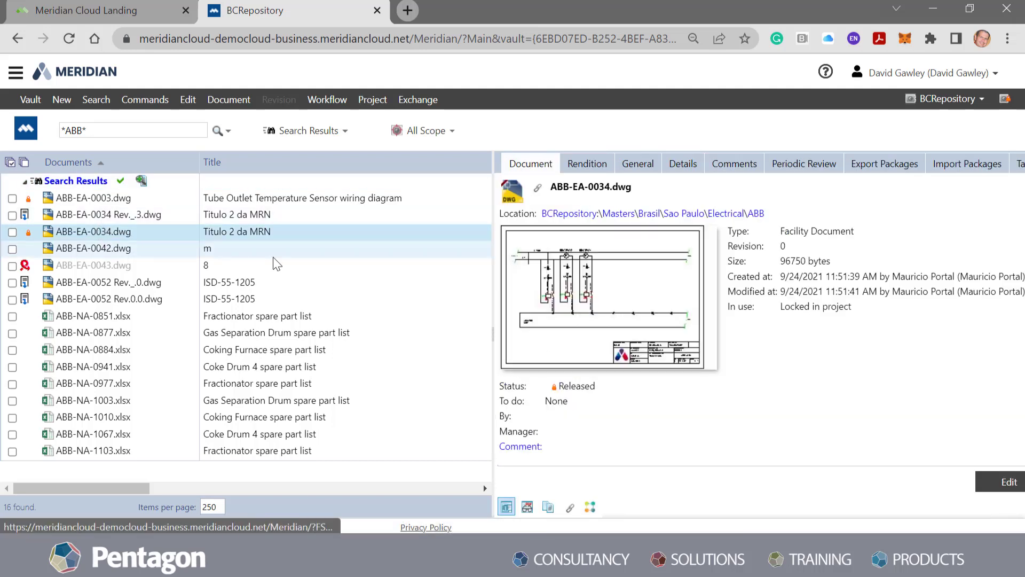
click(641, 167)
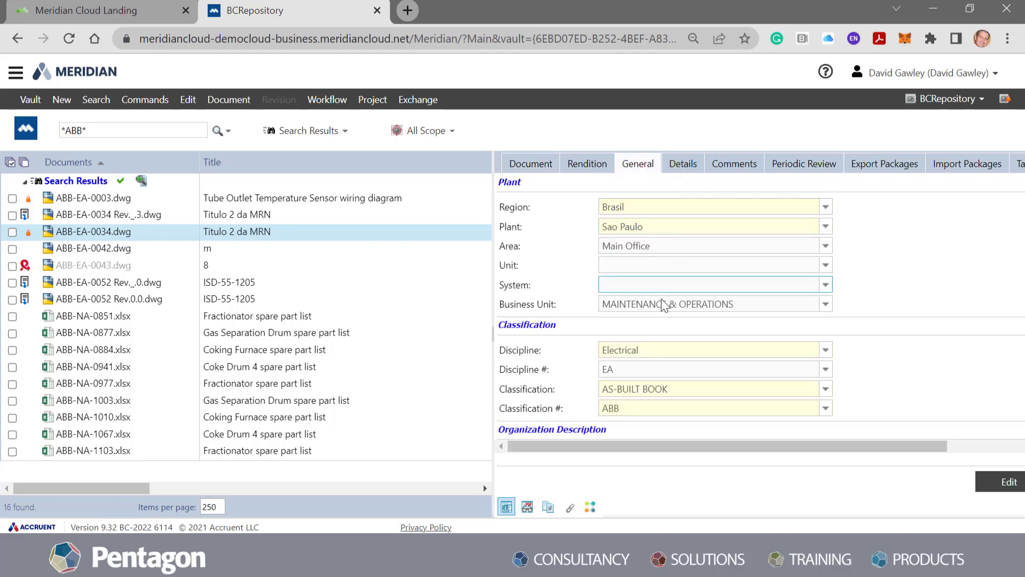
click(678, 164)
drag(678, 163, 672, 162)
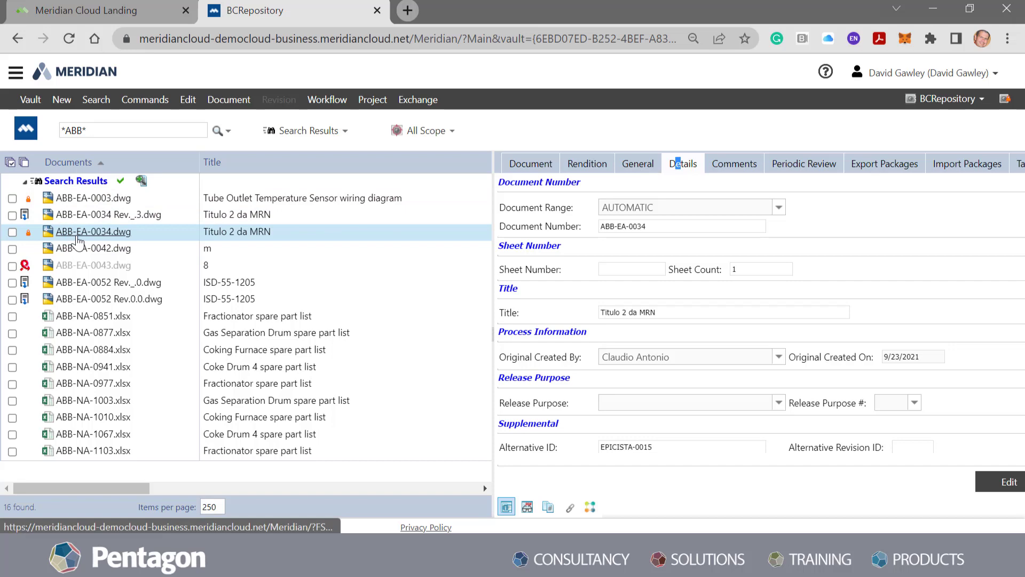
click(301, 130)
click(291, 158)
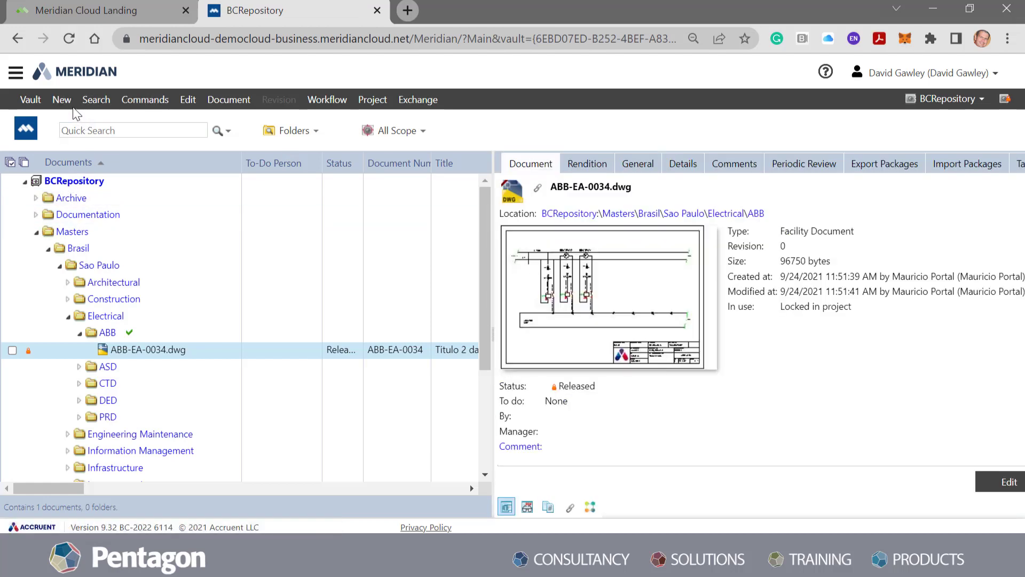
Step: Reset the Find criteria, restrict to Facility Document type, and run it for 1878 results
click(89, 101)
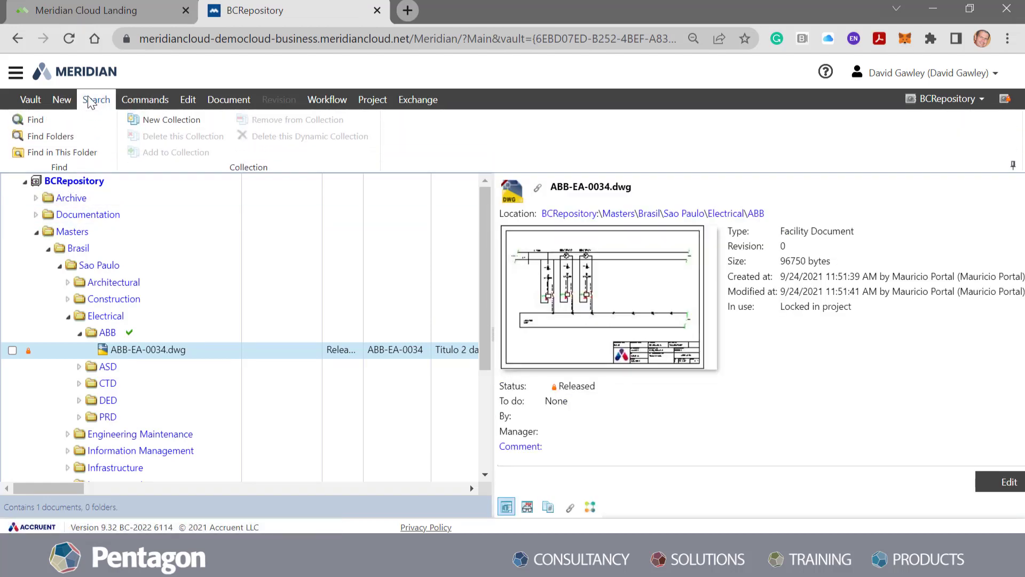
click(35, 122)
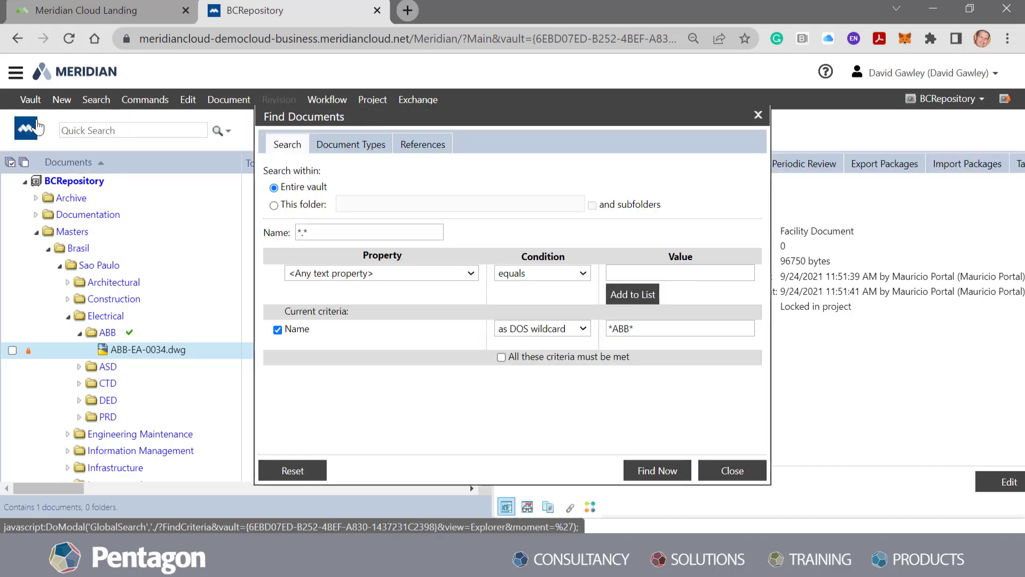
click(297, 470)
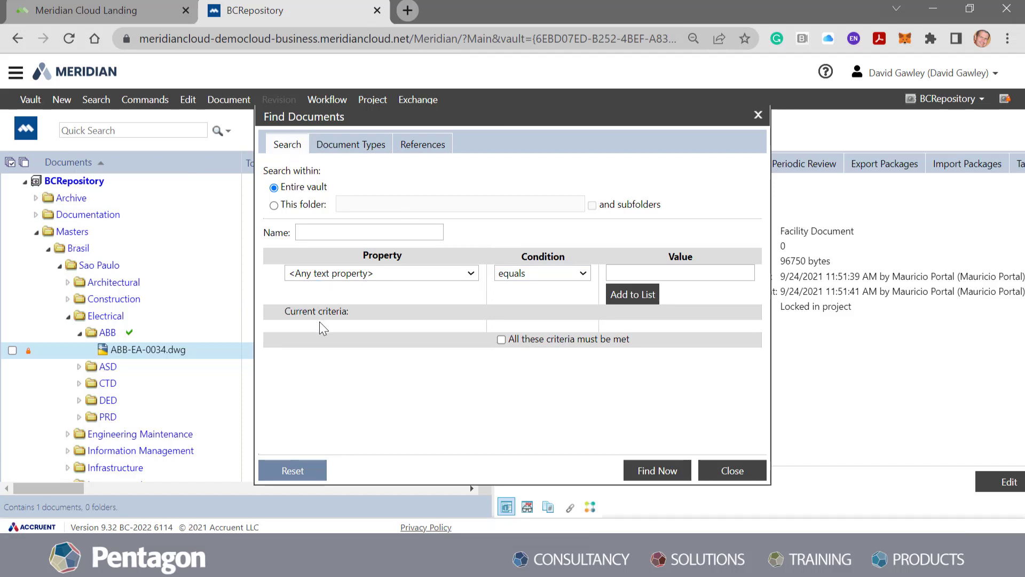
click(344, 145)
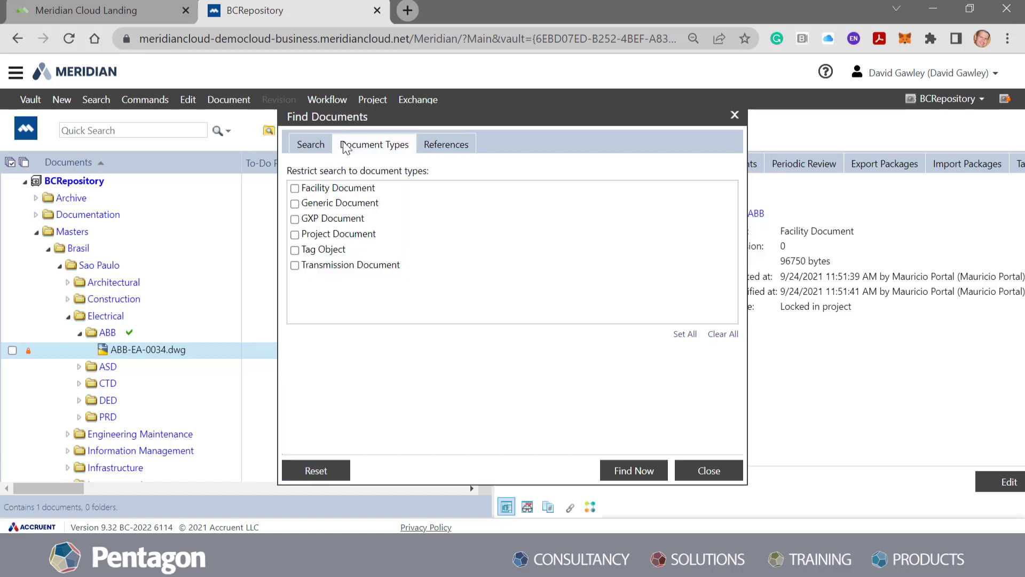
click(440, 148)
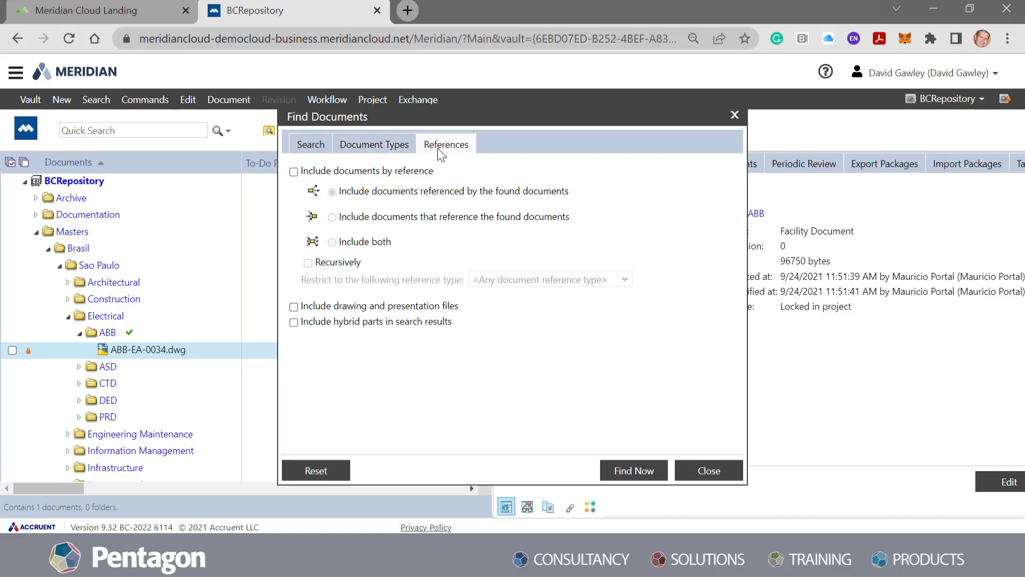
click(394, 148)
click(294, 189)
drag(437, 117, 539, 116)
click(727, 477)
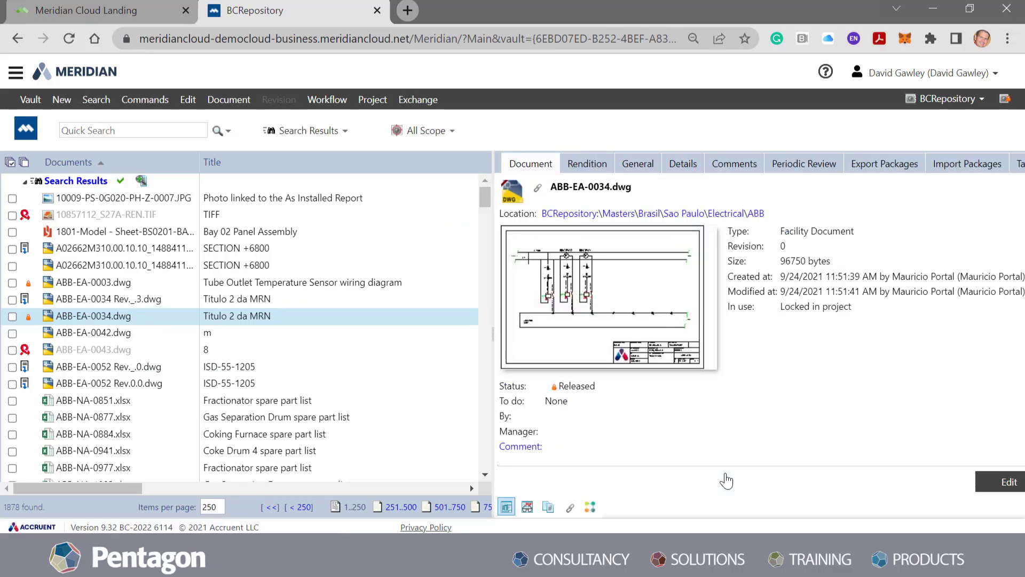
Step: Add a Name contains dwg criterion in Find and rerun, yielding 983 documents
click(86, 101)
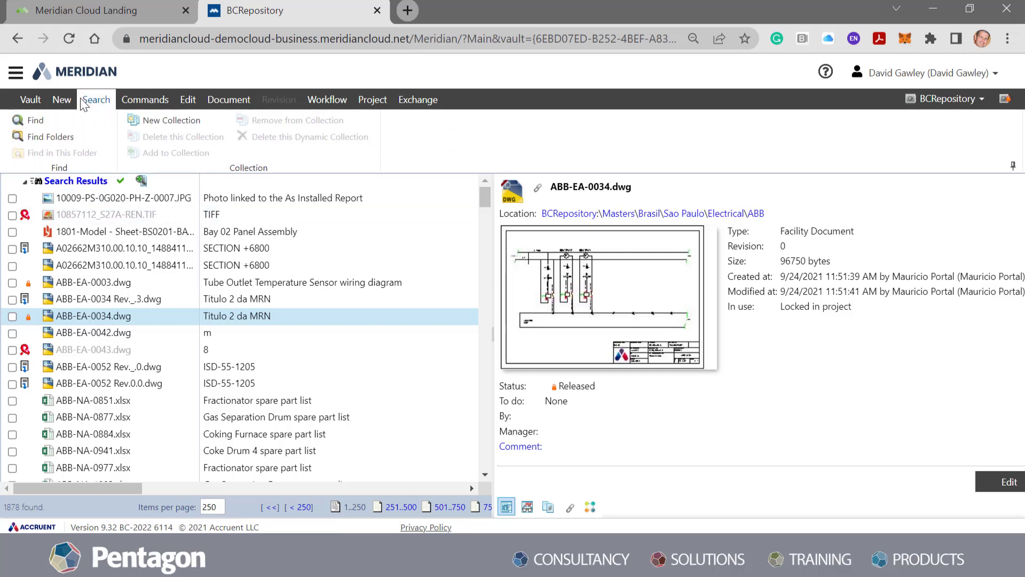
click(36, 122)
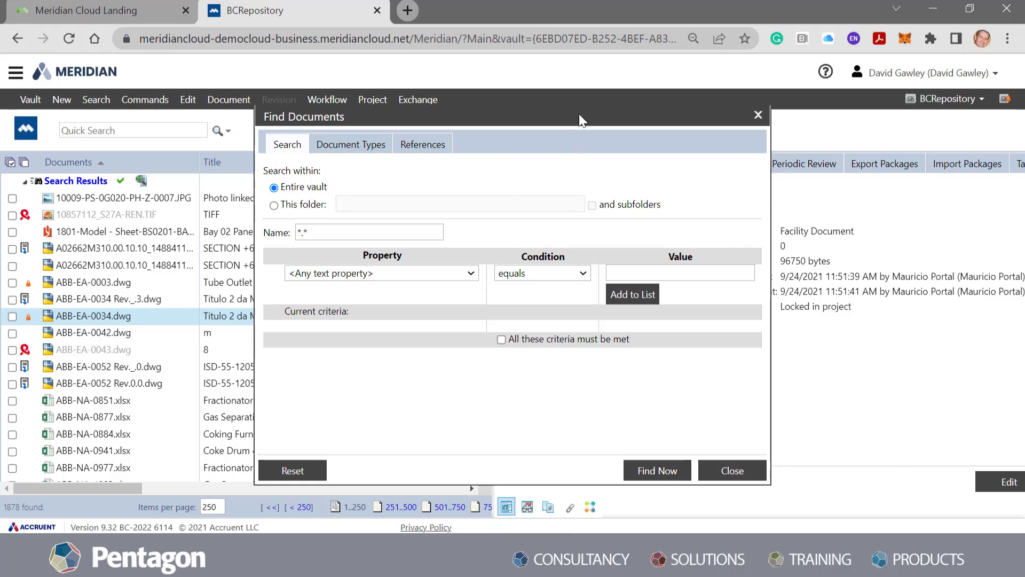
drag(579, 114, 666, 104)
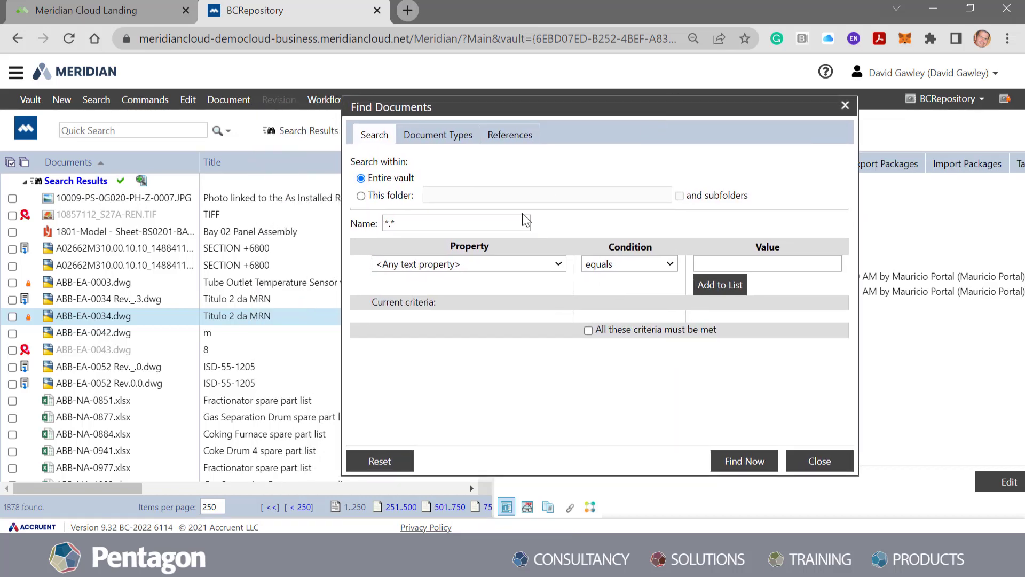
click(480, 263)
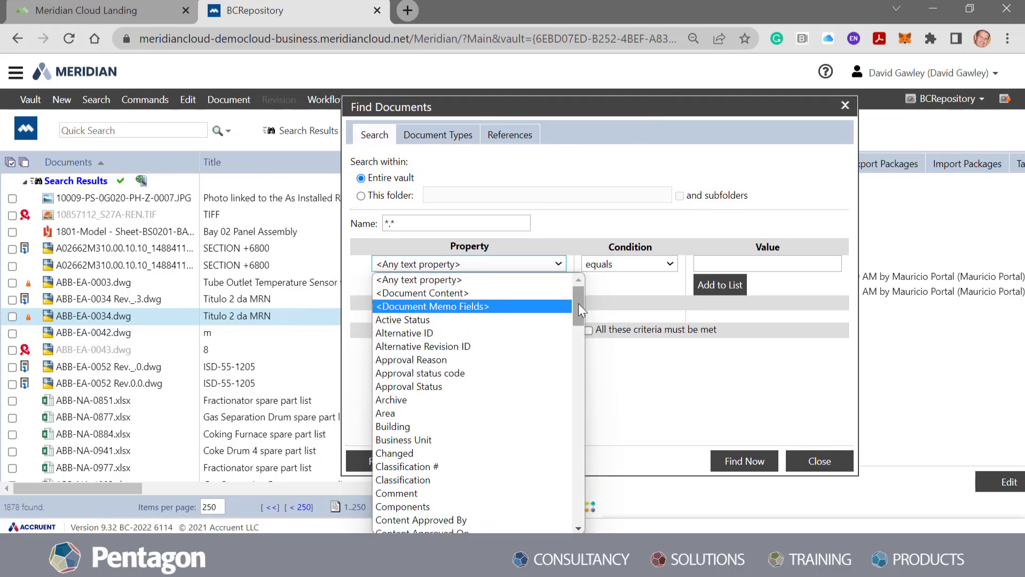
drag(578, 303, 565, 400)
click(489, 381)
click(618, 263)
click(655, 284)
click(705, 264)
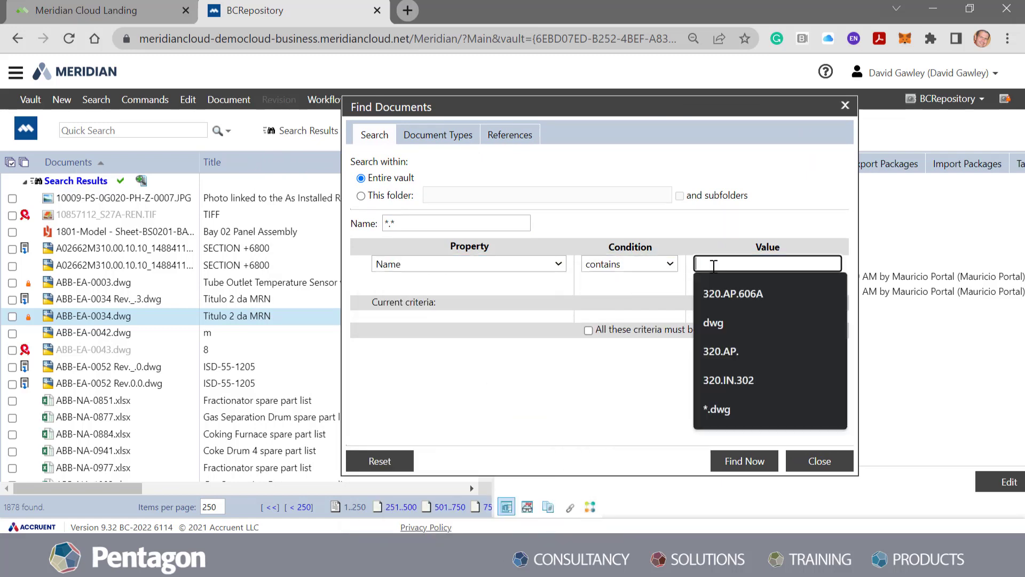
text(dwg)
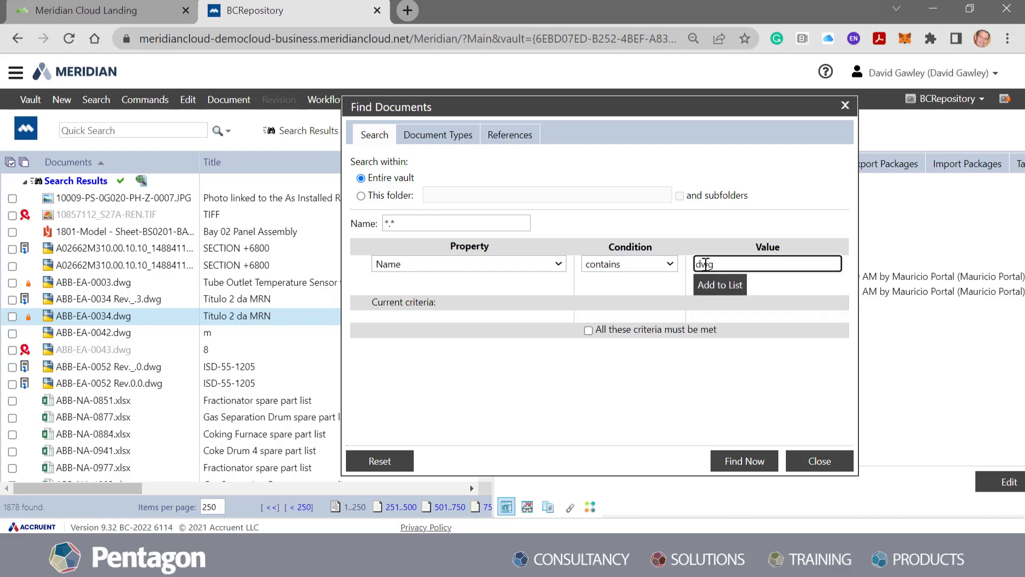
click(715, 285)
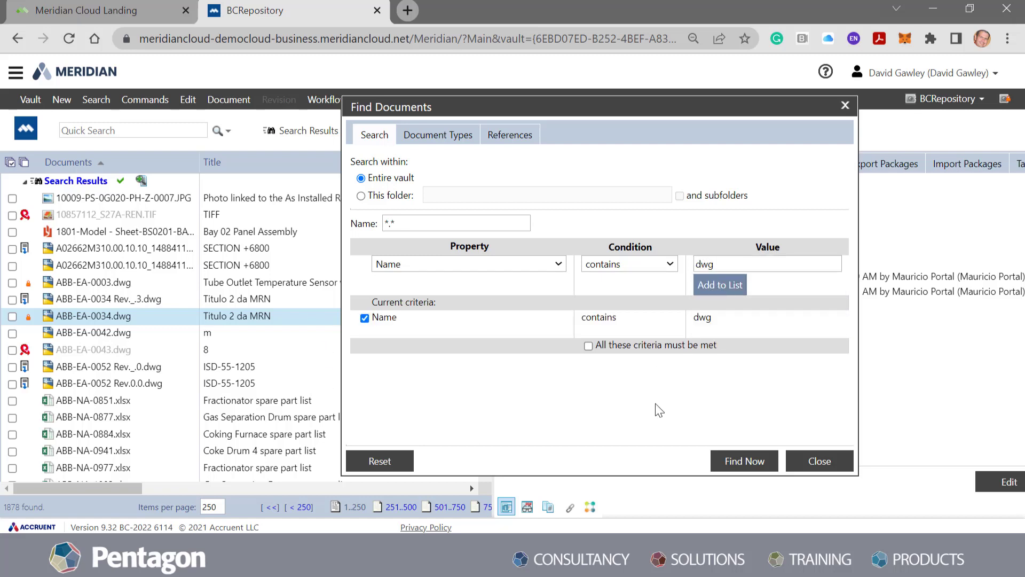
click(746, 465)
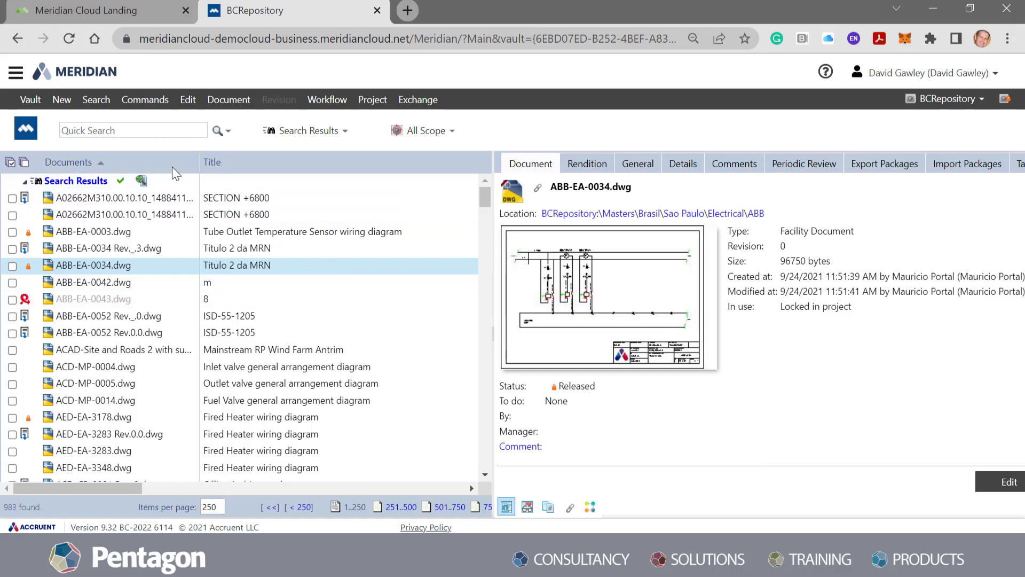
Step: Add a Plant equals Exton criterion and rerun the search, listing 1802 documents
click(100, 107)
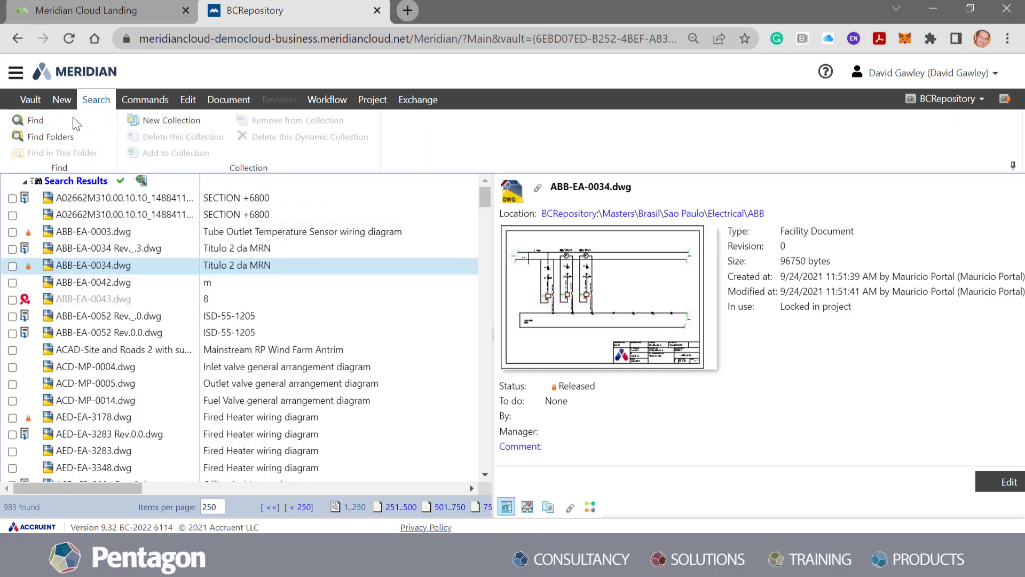
click(35, 122)
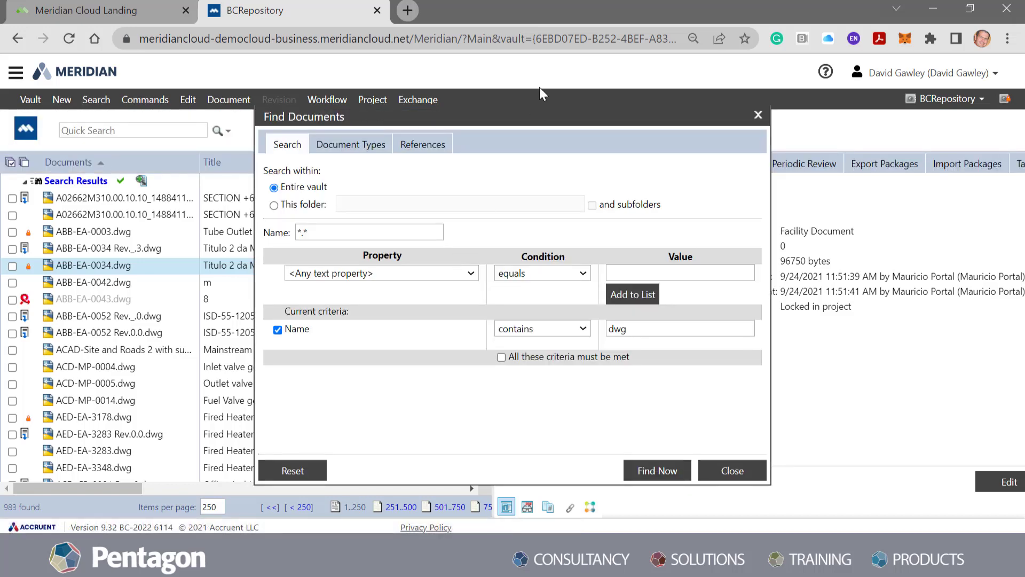
drag(570, 118, 704, 91)
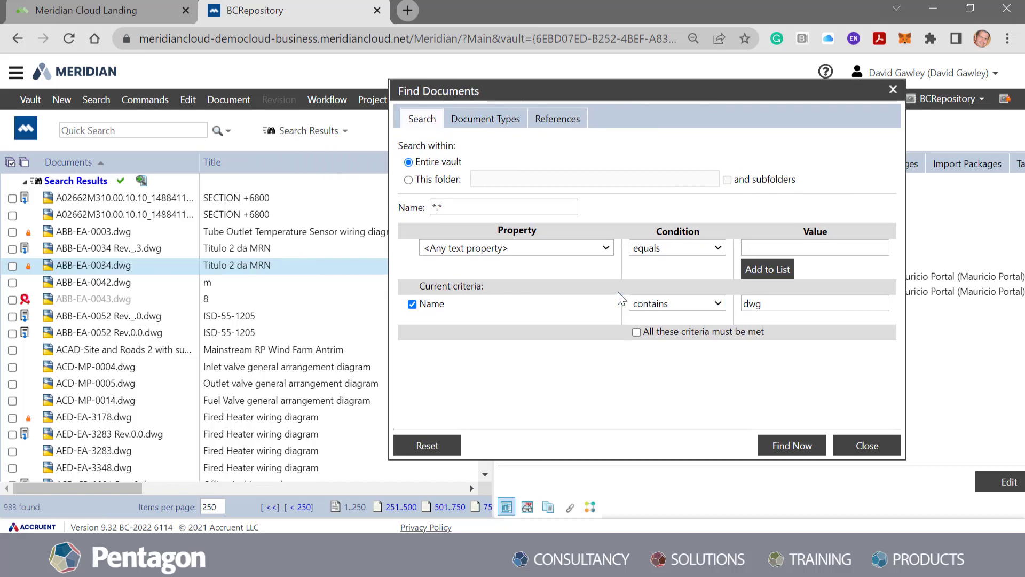
click(585, 249)
drag(629, 291, 625, 389)
click(480, 476)
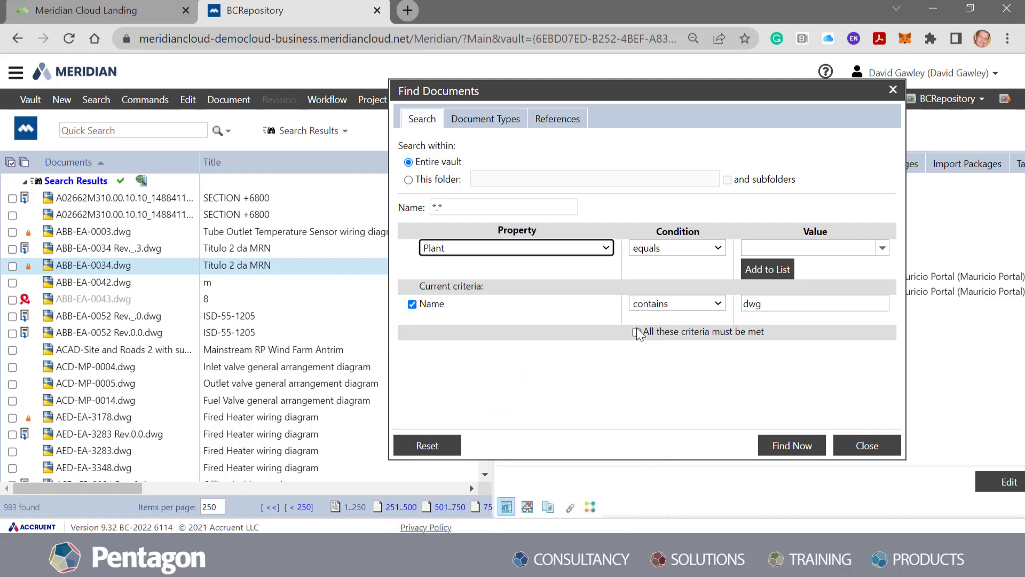
click(672, 248)
click(671, 260)
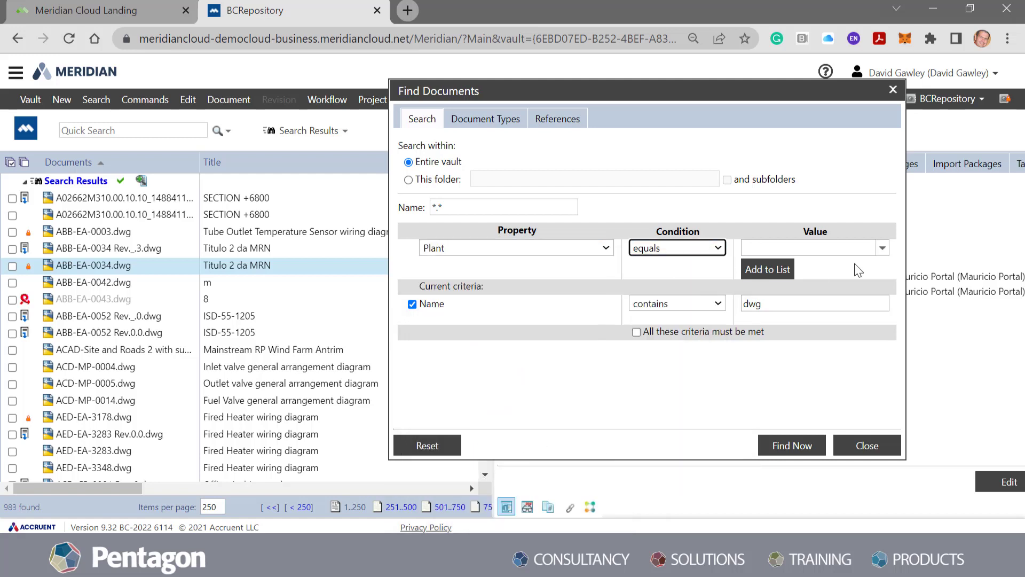
click(883, 249)
mouse_move(883, 276)
mouse_down()
mouse_move(880, 313)
mouse_move(883, 262)
mouse_move(883, 295)
mouse_up()
click(787, 312)
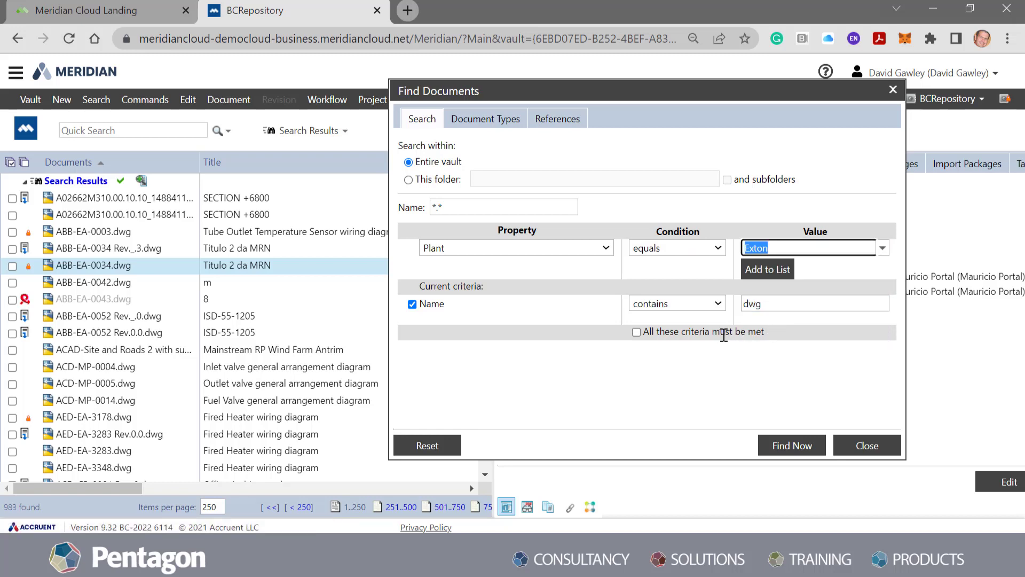
click(765, 270)
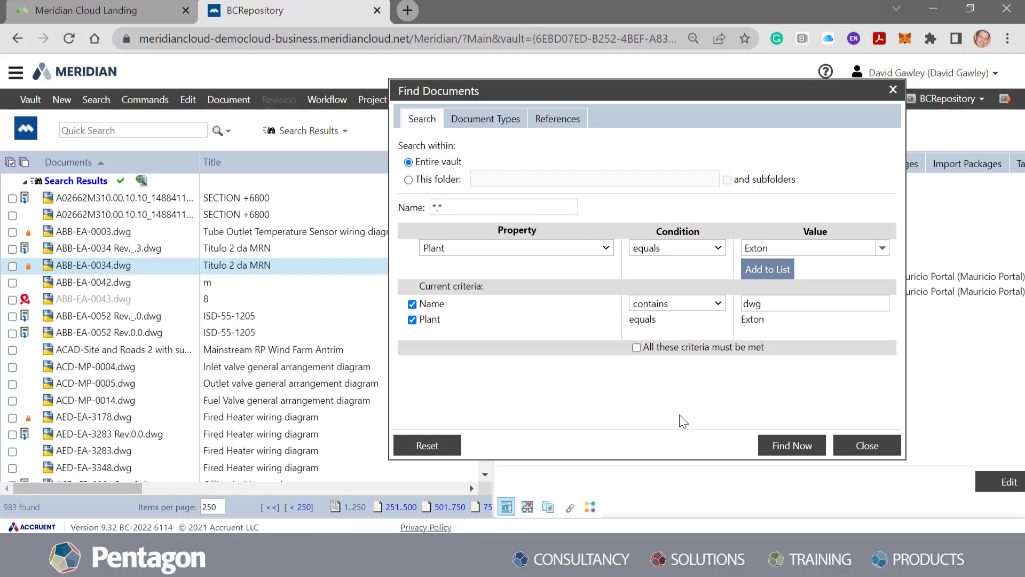
click(803, 451)
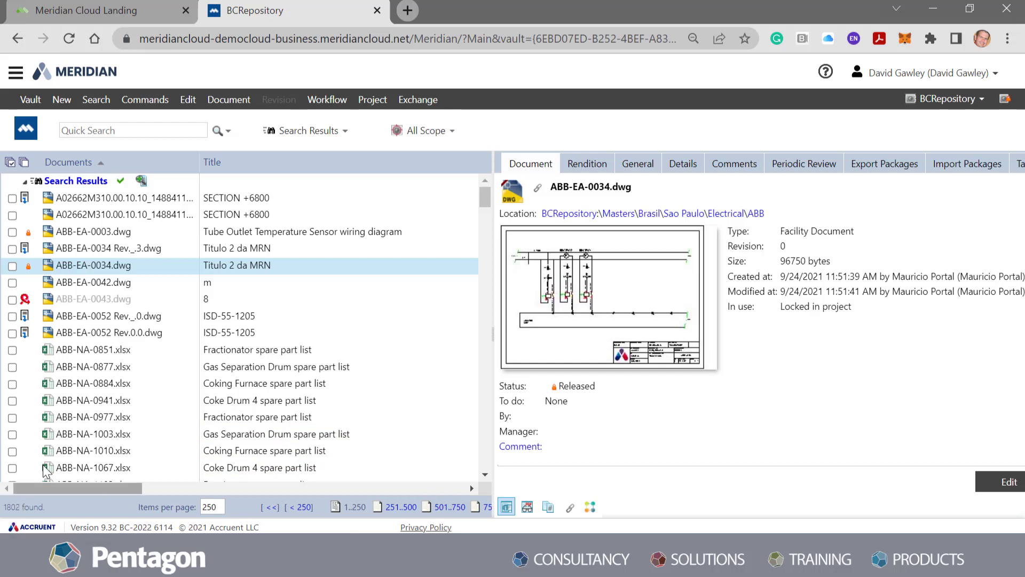
Step: Tick 'All these criteria must be met' and rerun, narrowing to 792 documents
click(93, 100)
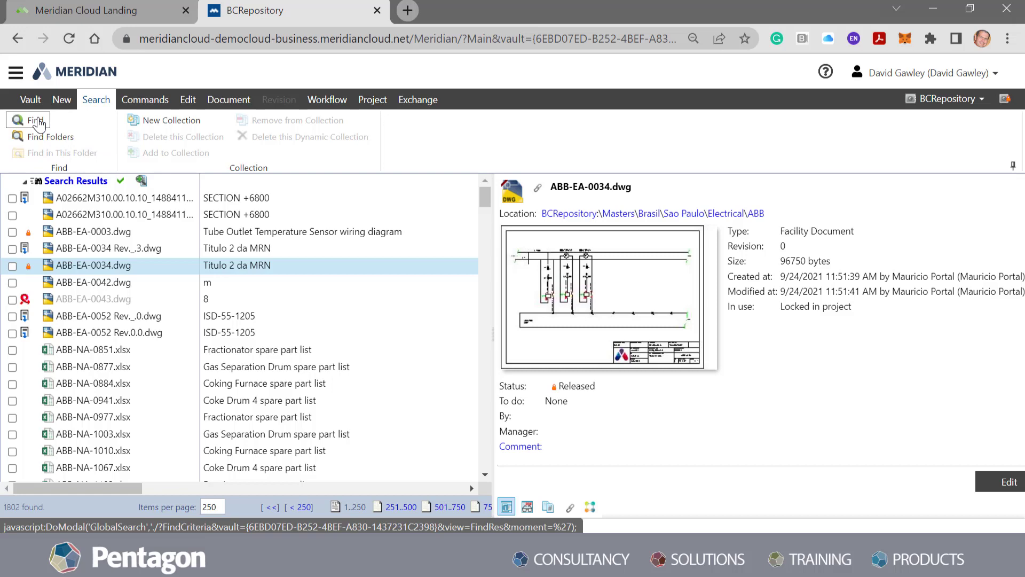
click(37, 122)
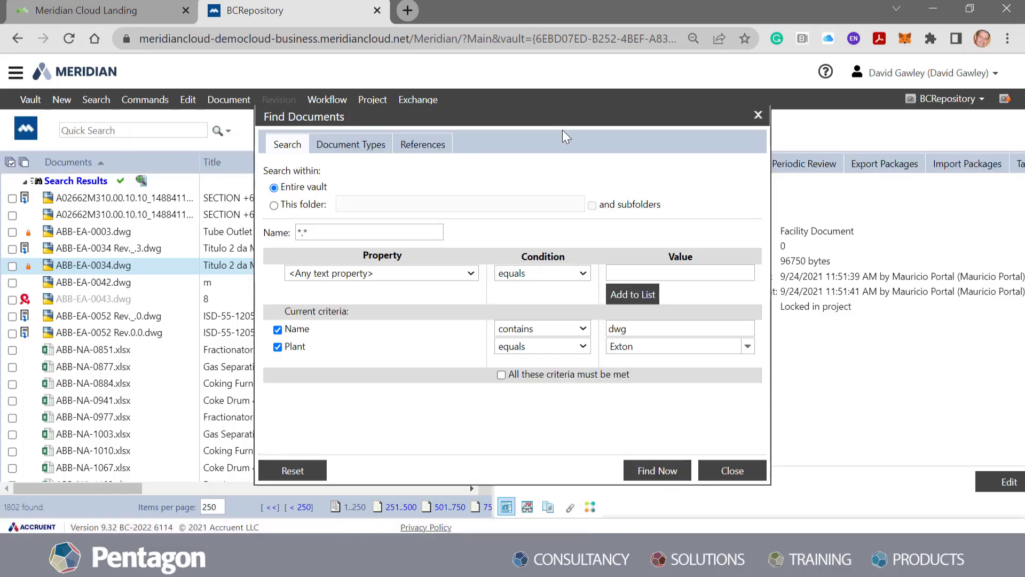
drag(567, 131, 601, 124)
click(503, 376)
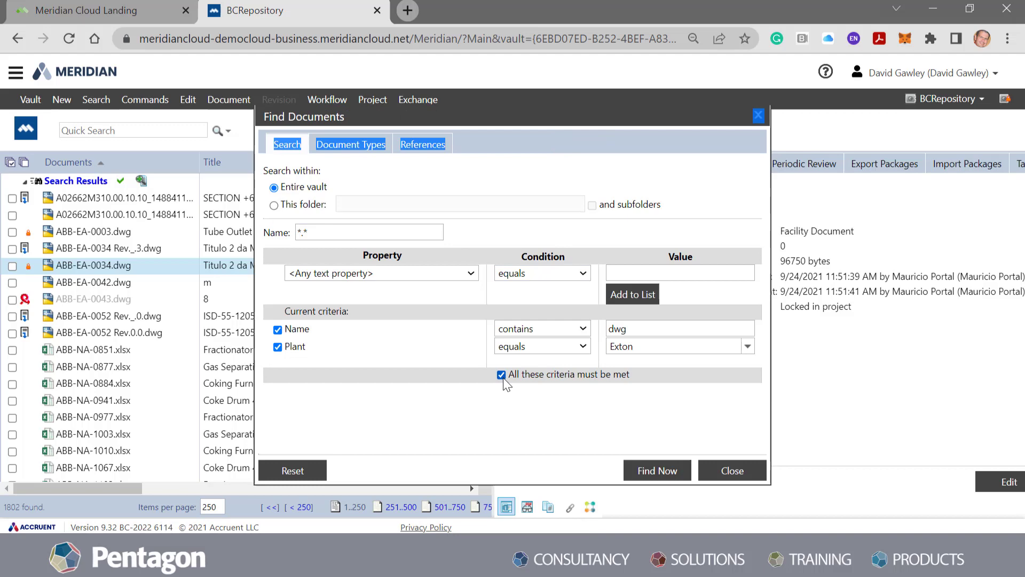
click(662, 477)
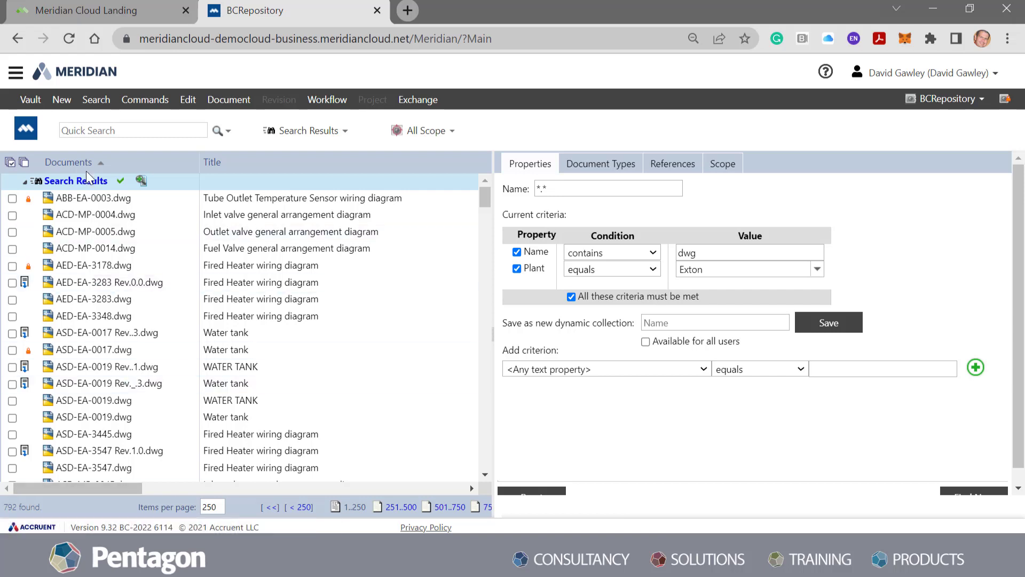
Step: Reopen the Find form and choose <Document Content> as the search property
click(85, 126)
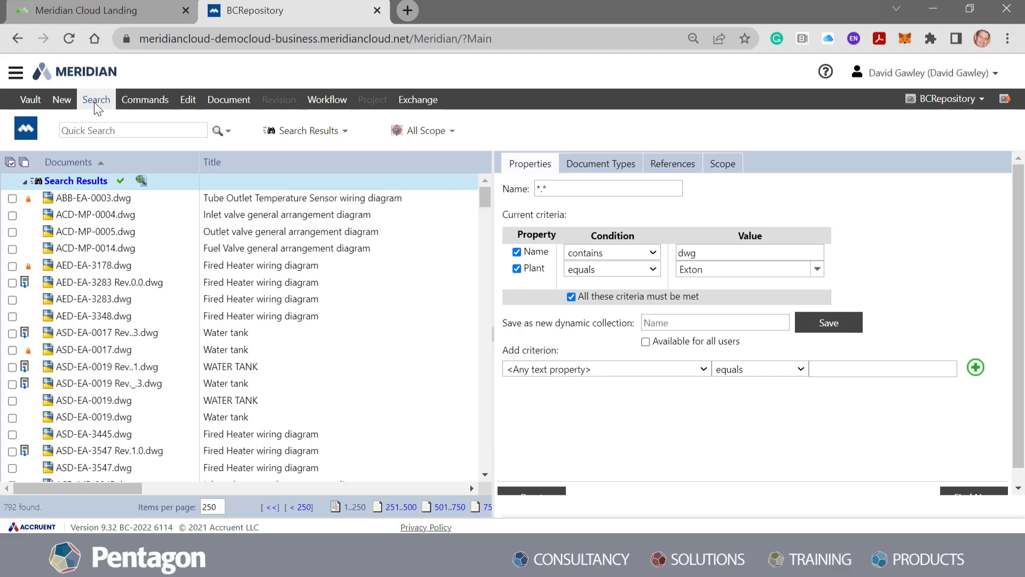
click(96, 102)
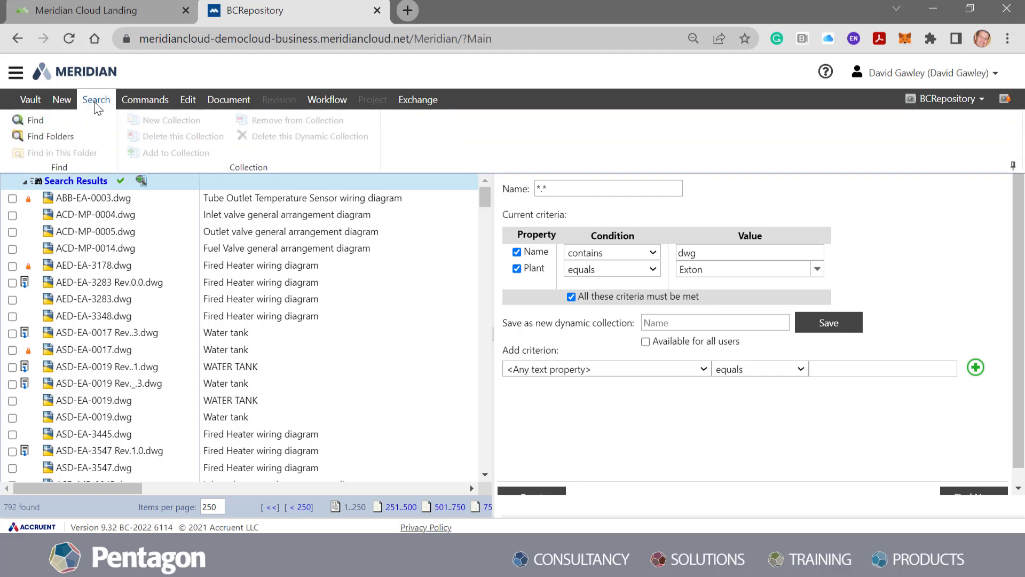
click(33, 121)
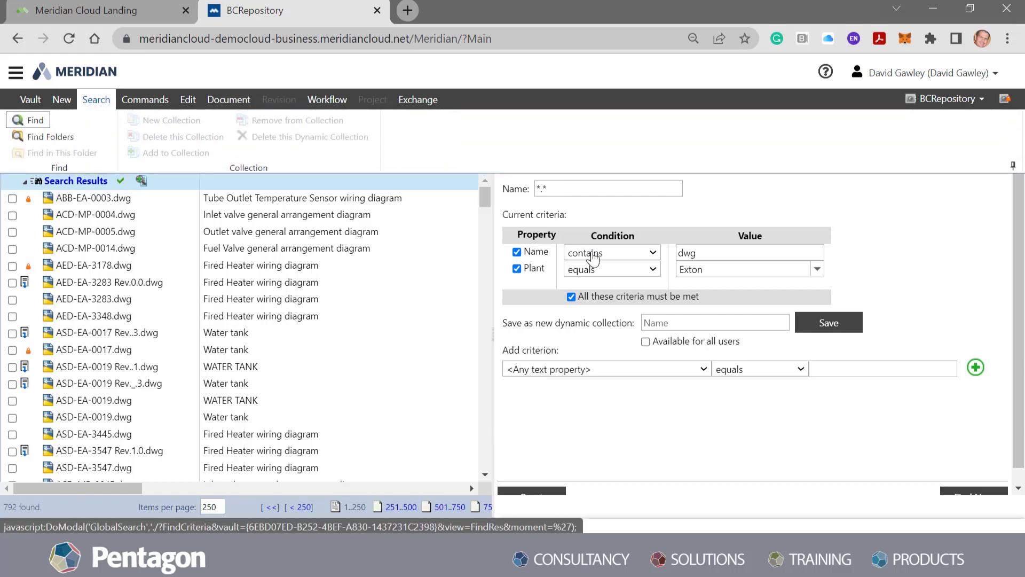
click(435, 274)
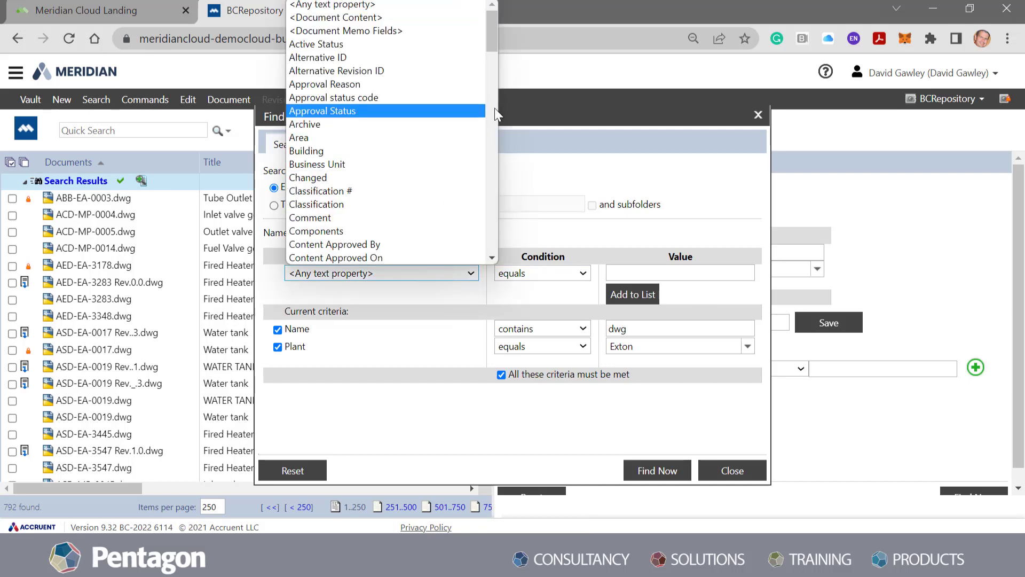
click(589, 117)
drag(590, 118, 616, 168)
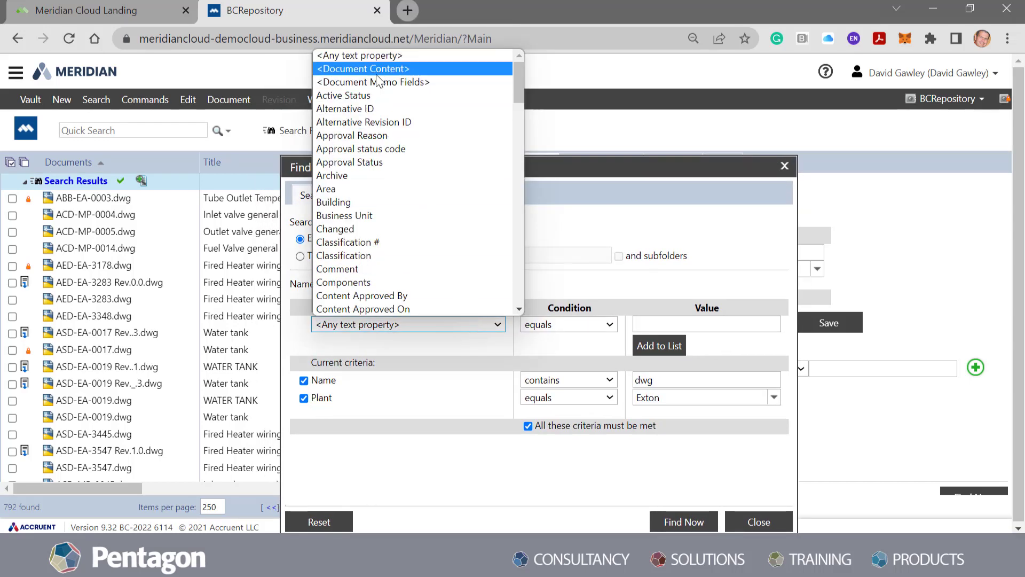
click(370, 69)
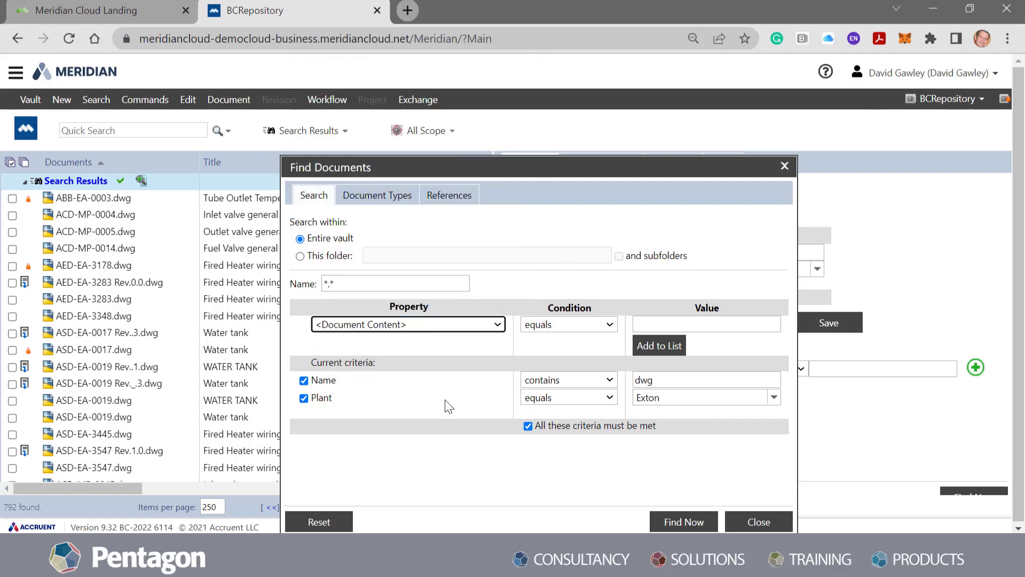
Step: Add a Document Content contains 320.AP. criterion and run the three-criteria search
click(608, 327)
click(597, 351)
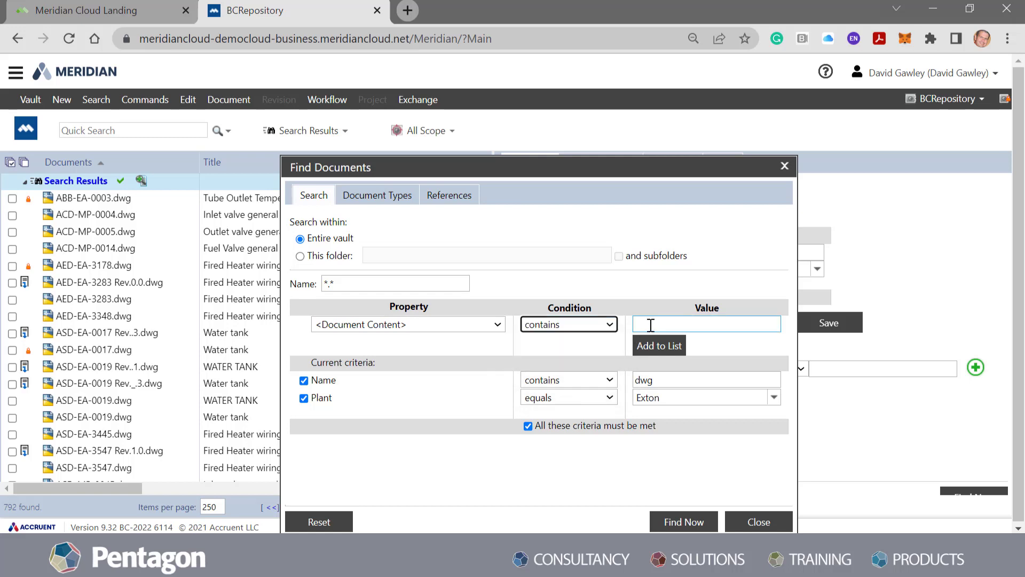
click(651, 325)
text(320.AP.)
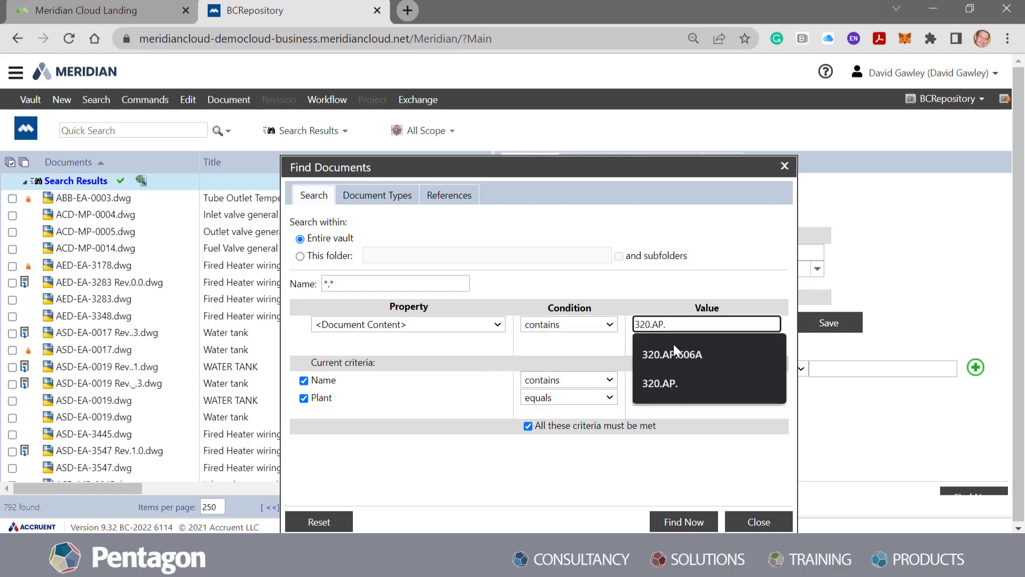
click(678, 382)
click(672, 325)
key(BackSpace)
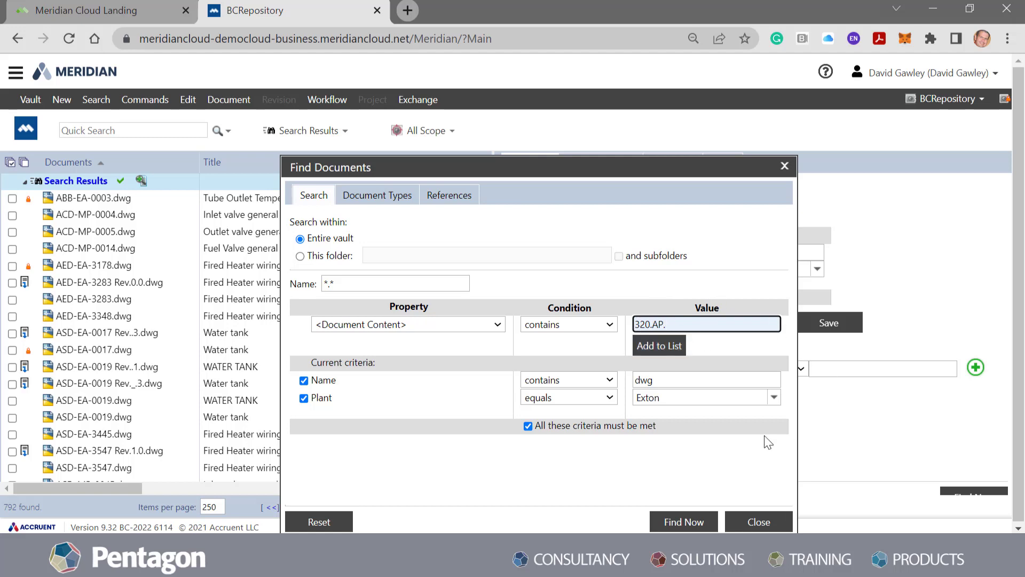
click(662, 348)
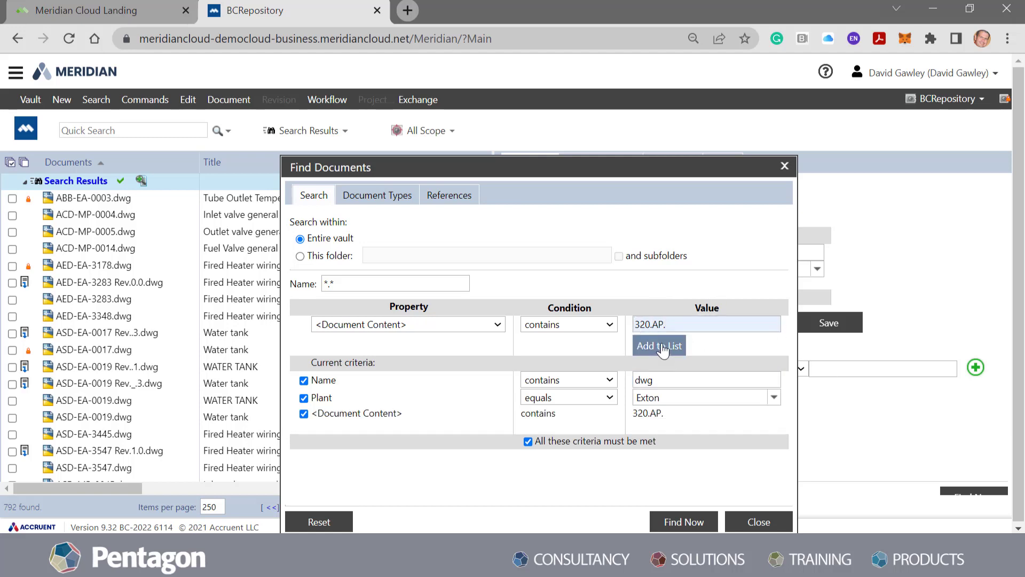
click(690, 524)
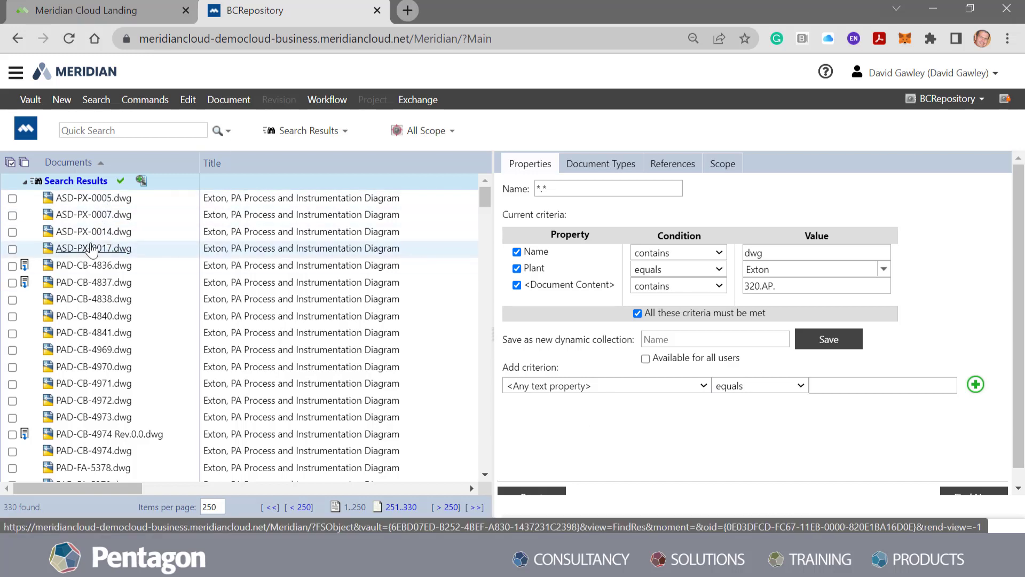
Step: Check ASD-PX-0005.dwg's General properties, then open its full rendition from the preview
click(92, 205)
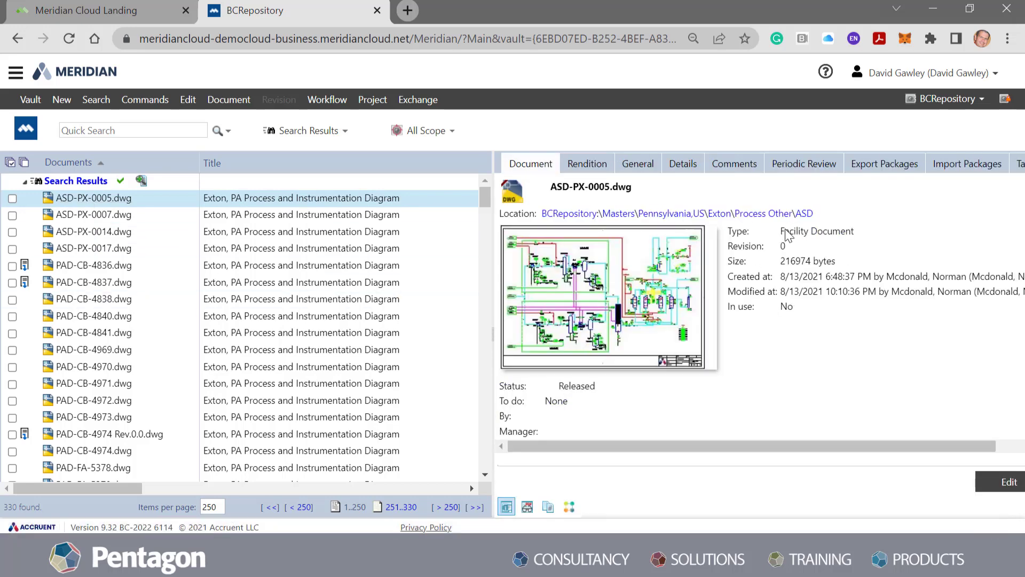
click(636, 165)
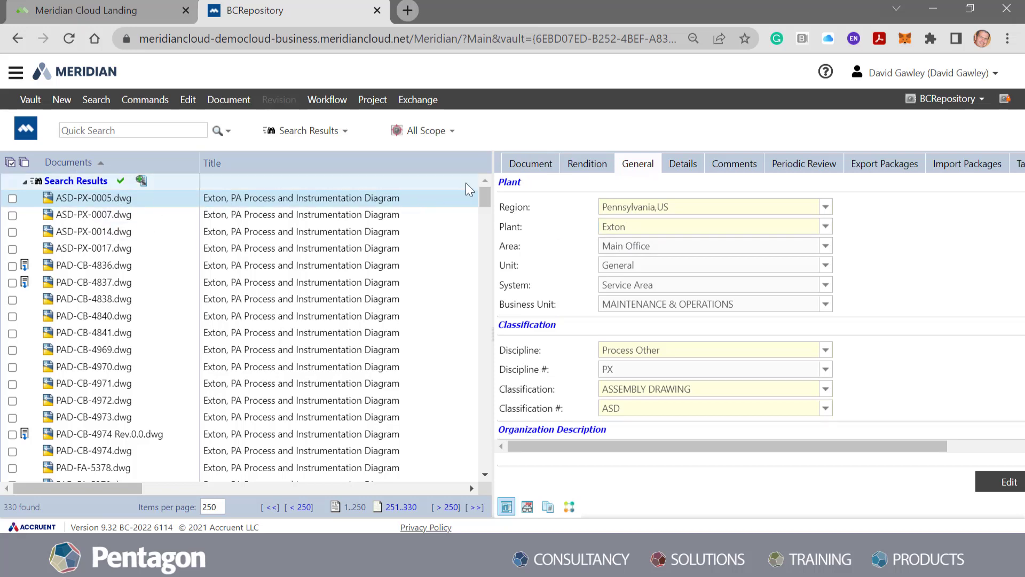
click(530, 165)
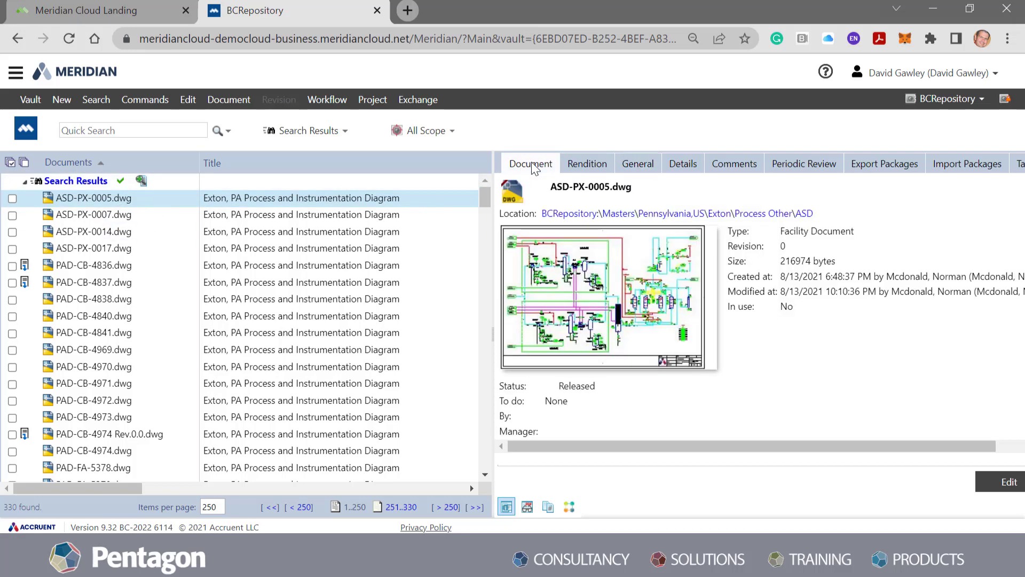
click(607, 314)
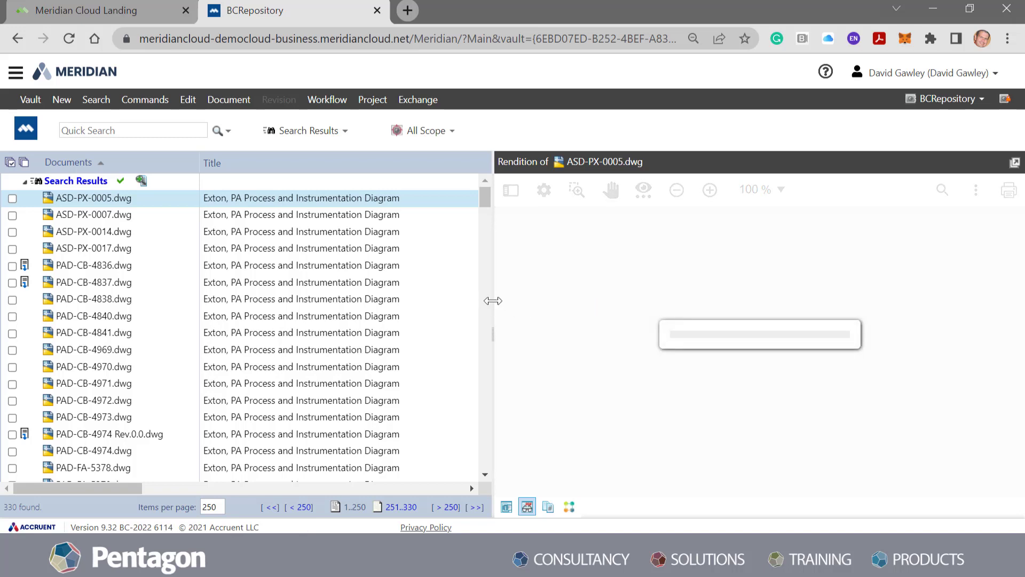
Step: Widen the viewer and search the drawing for 320.AP, stepping through several matches
drag(492, 299, 362, 299)
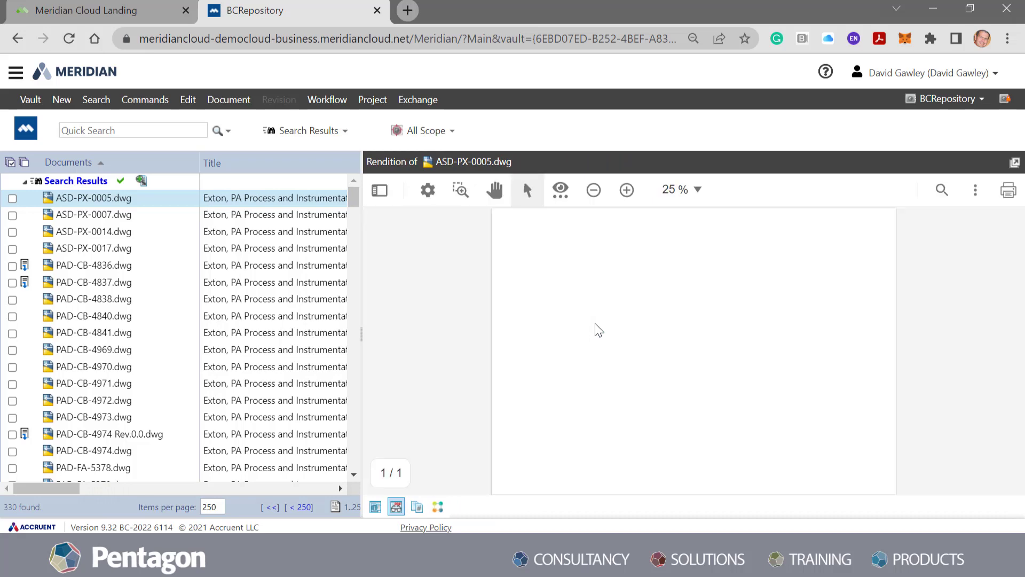
scroll(702, 336, up, 4)
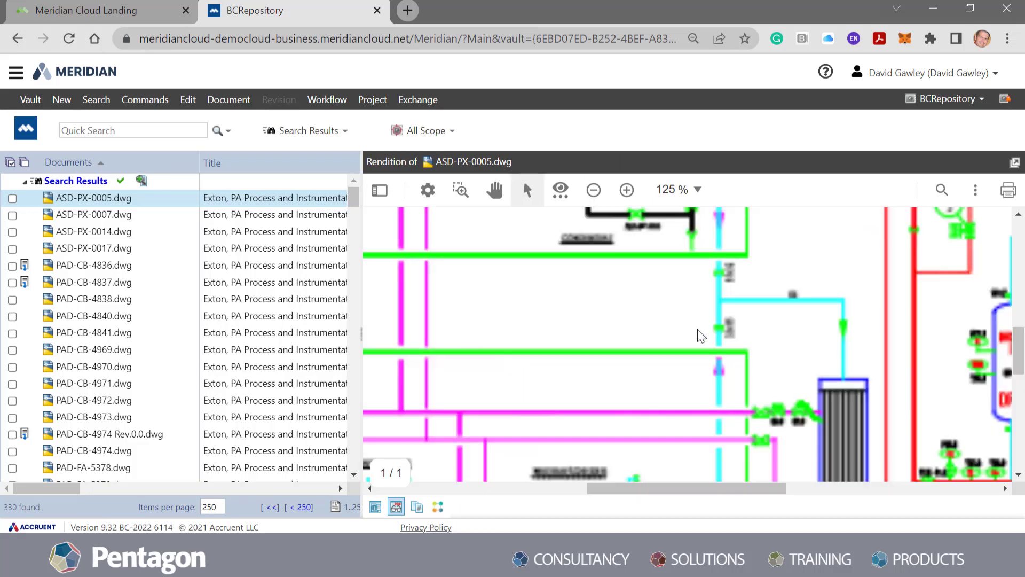
click(943, 190)
text(320.AP.)
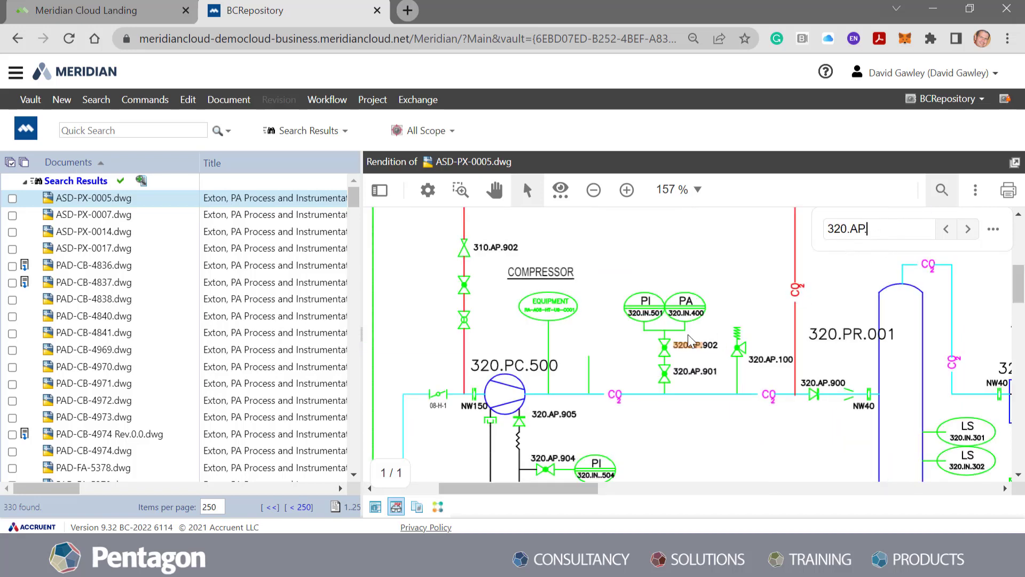
click(968, 229)
click(968, 230)
click(968, 229)
click(968, 229)
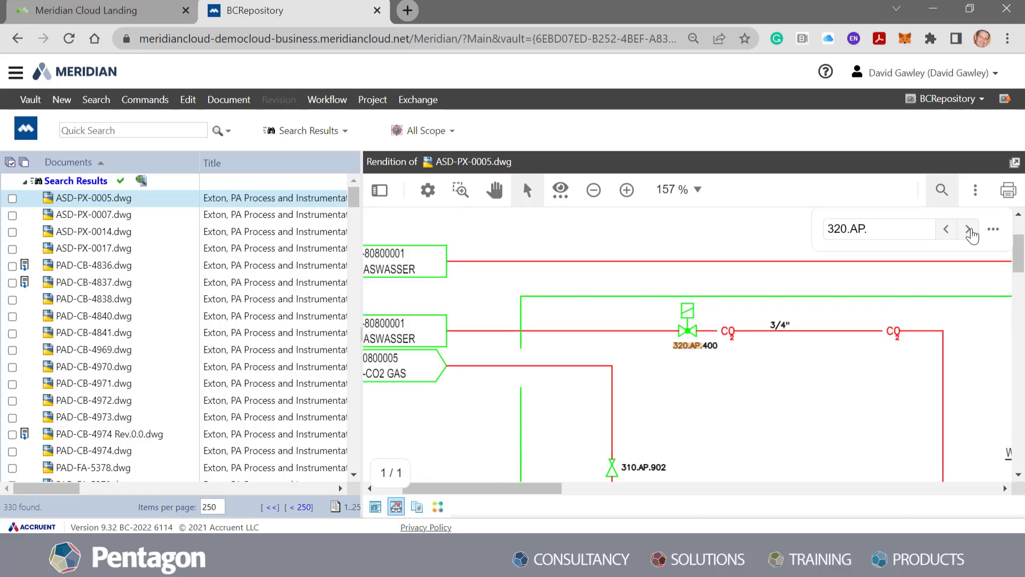
Step: List all matches, view 320.AP.601, 605, 802 and 801, then widen the document list
click(995, 231)
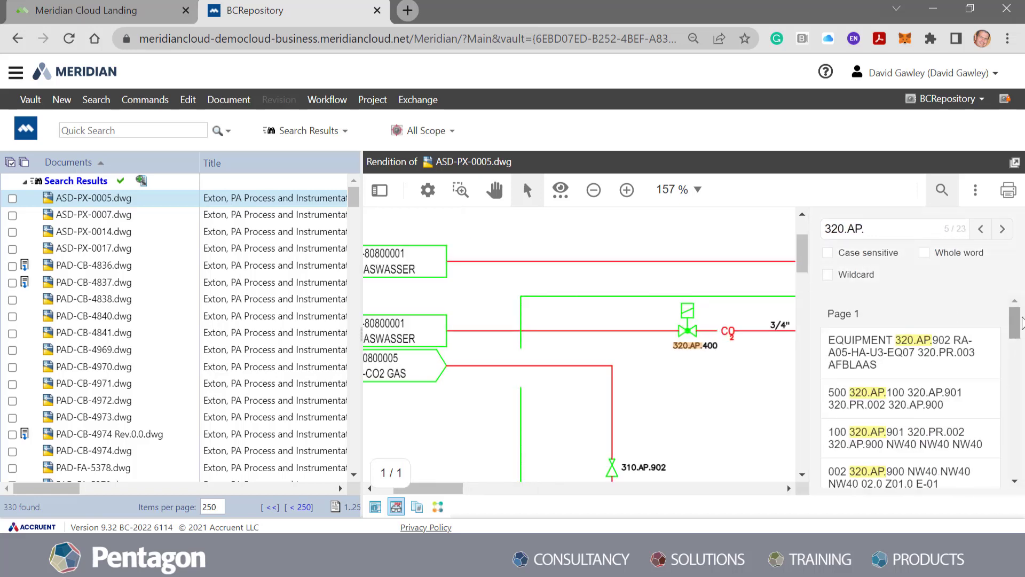
scroll(987, 384, down, 4)
click(867, 344)
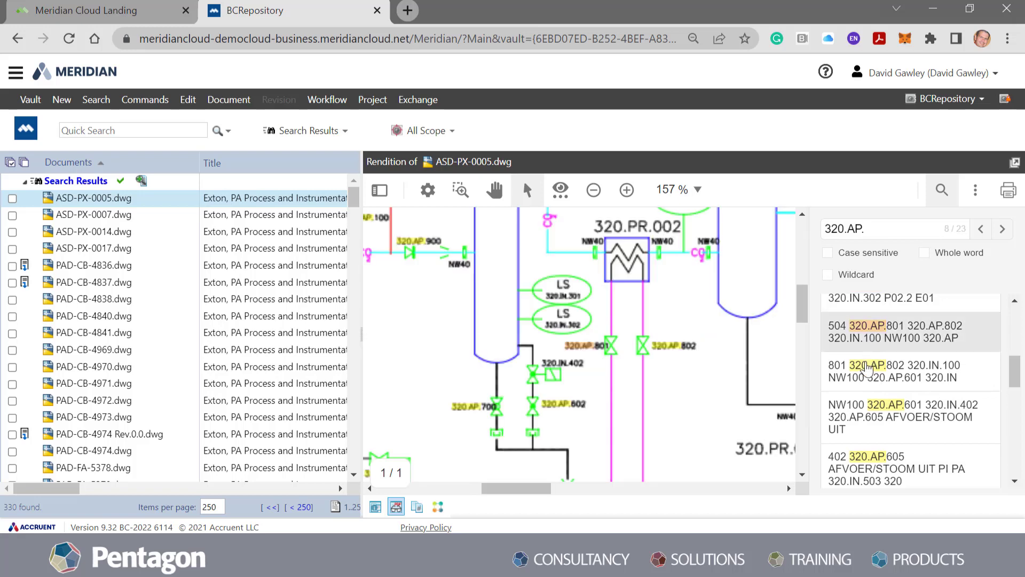
click(868, 416)
click(858, 465)
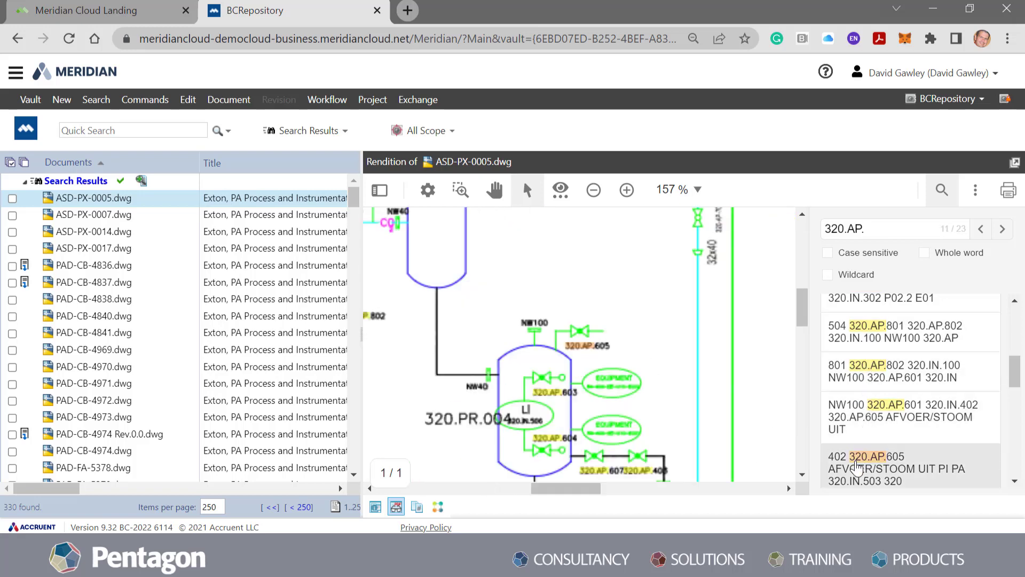
click(860, 424)
click(858, 383)
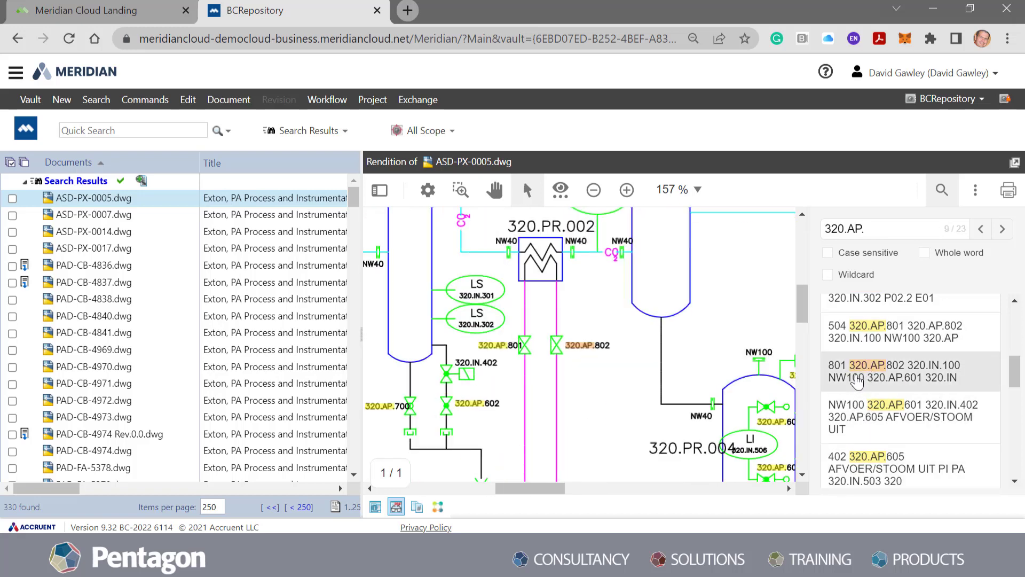
click(849, 337)
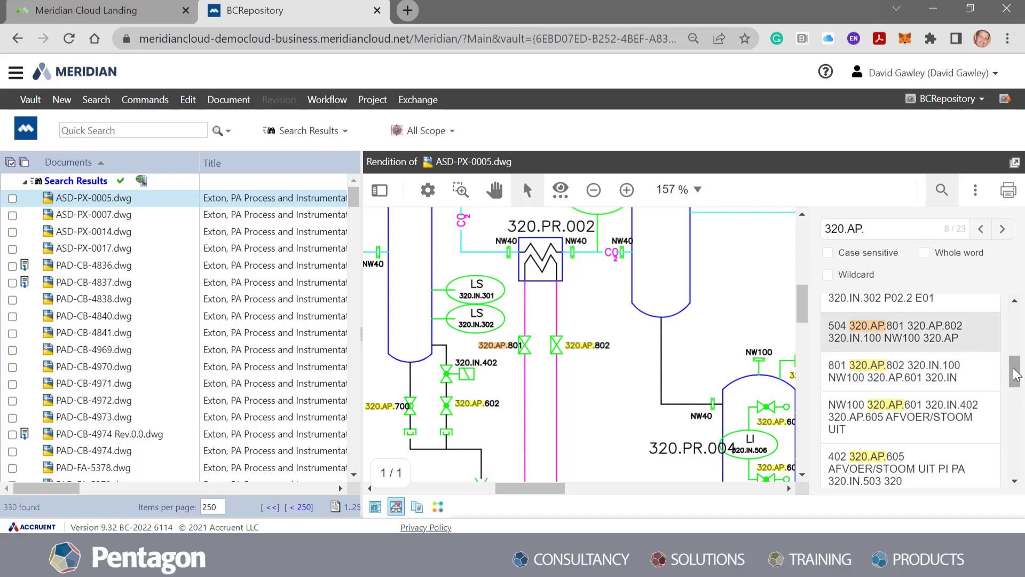
drag(1015, 371, 989, 255)
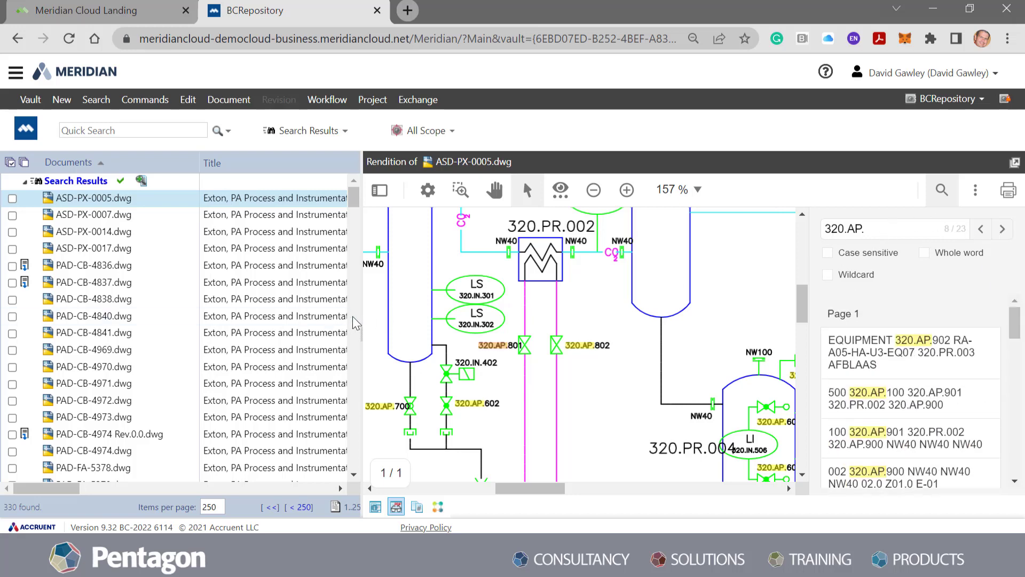
drag(363, 321, 535, 457)
Step: Change the Document Content value to 320.AP.606A and rerun, returning only ASD-PX-0017.dwg
click(549, 509)
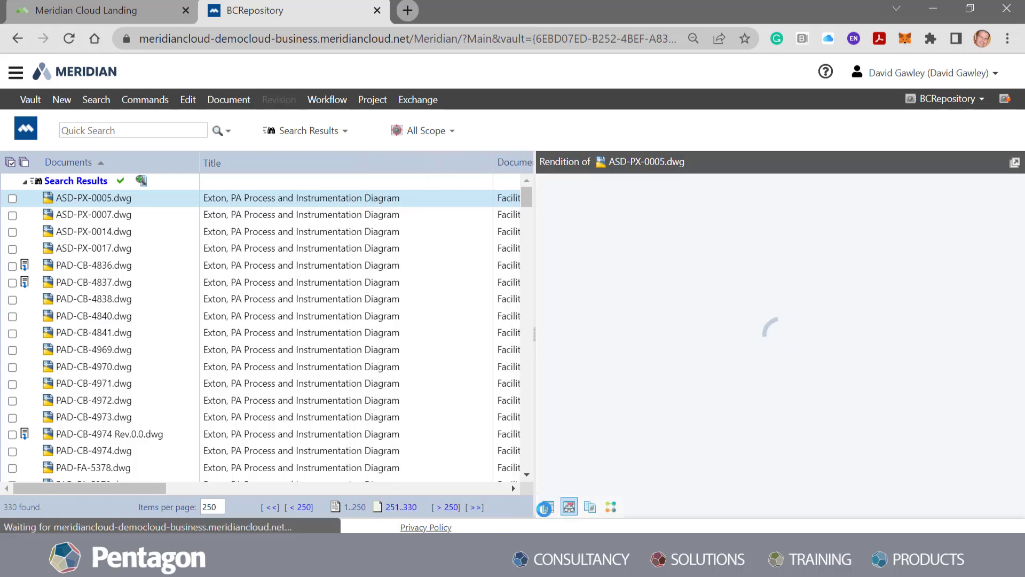
click(122, 135)
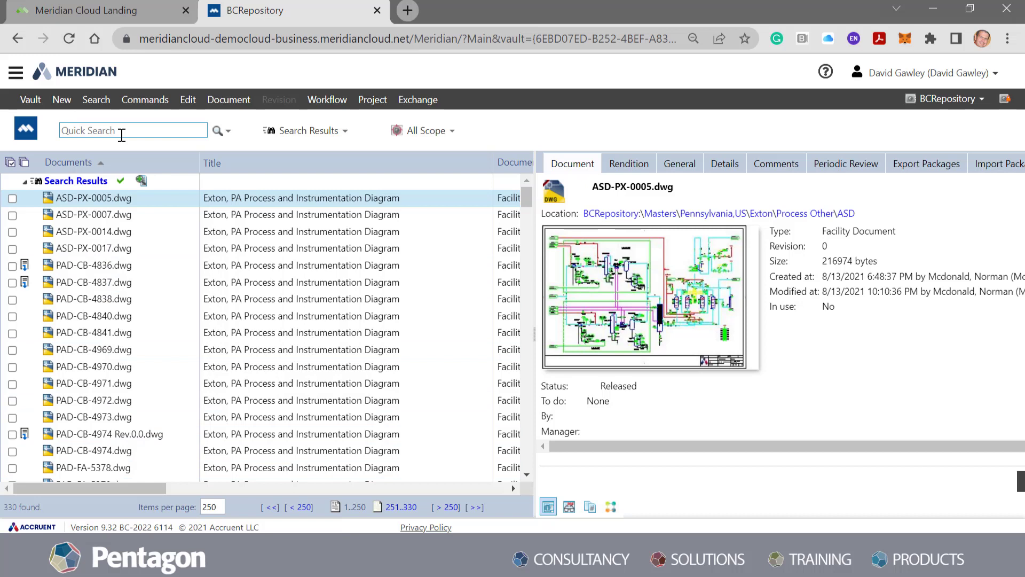
click(94, 101)
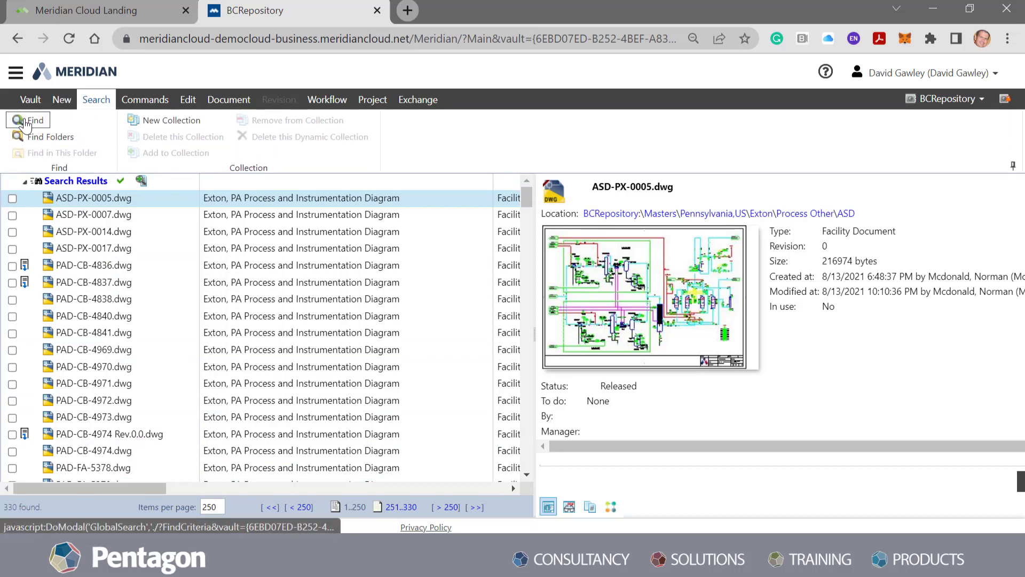
click(24, 123)
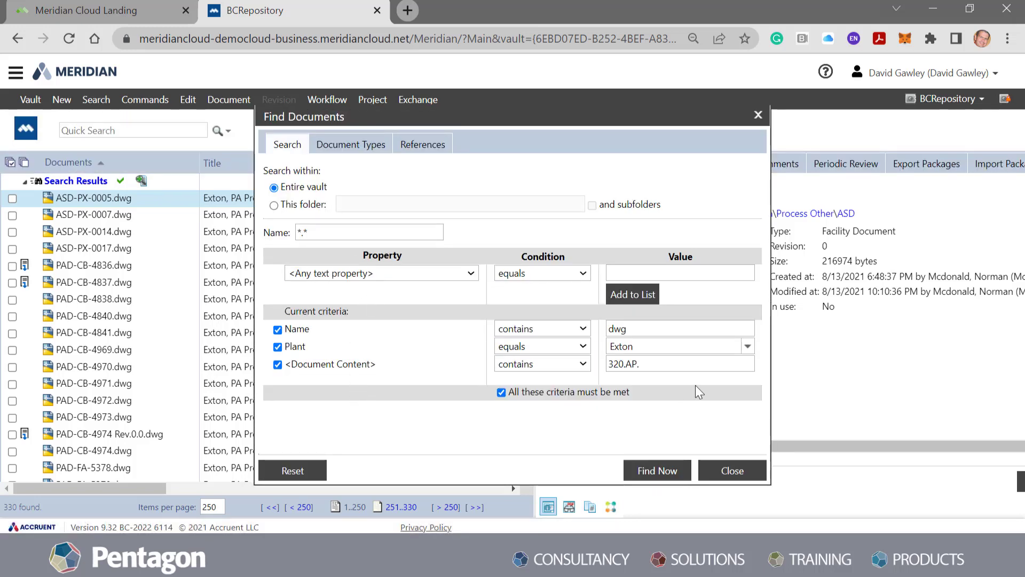
click(663, 364)
key(BackSpace)
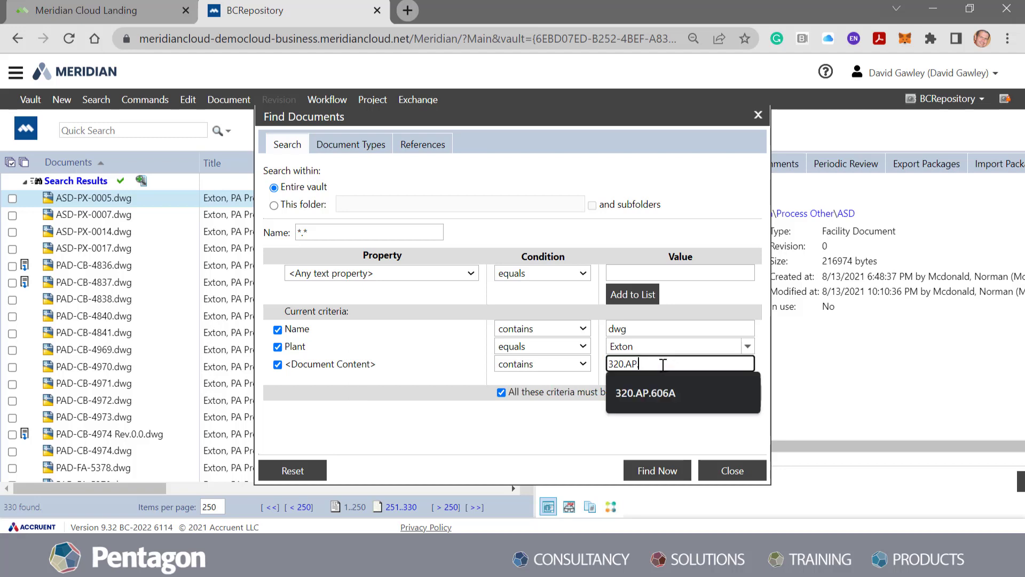
click(672, 389)
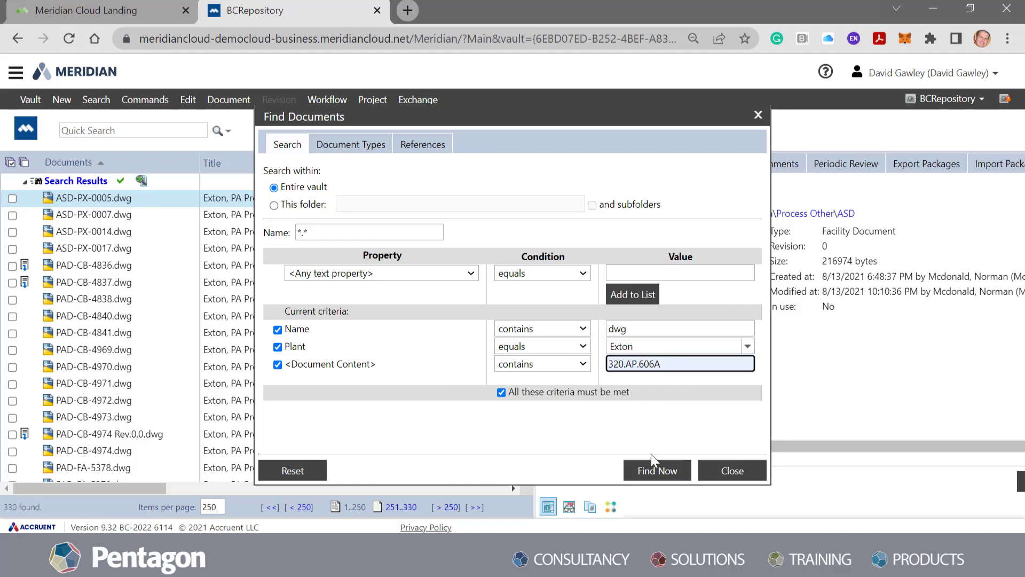
click(650, 477)
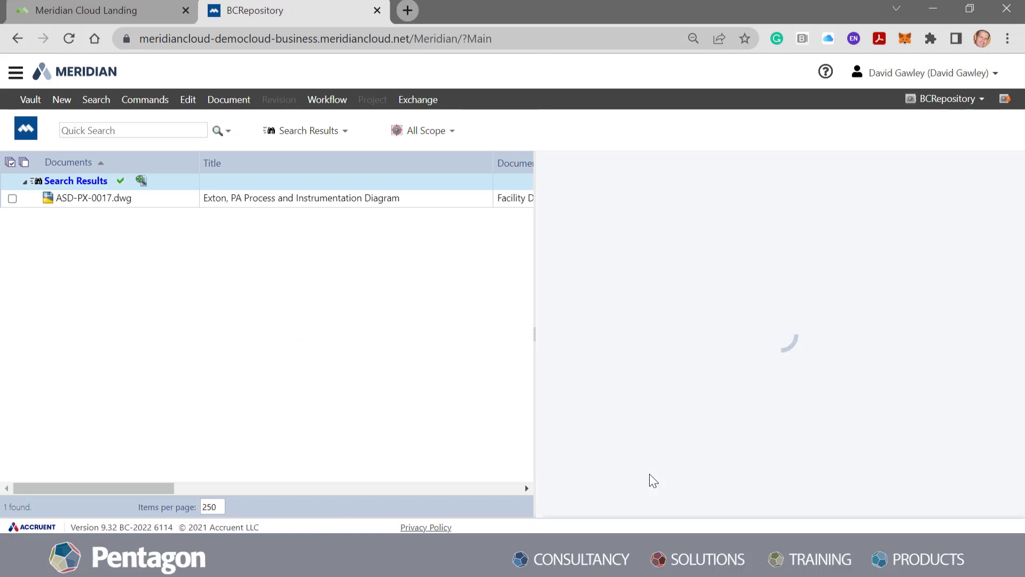
Step: Select the ASD-PX-0017.dwg result, widen the details panel and view its rendition
click(85, 201)
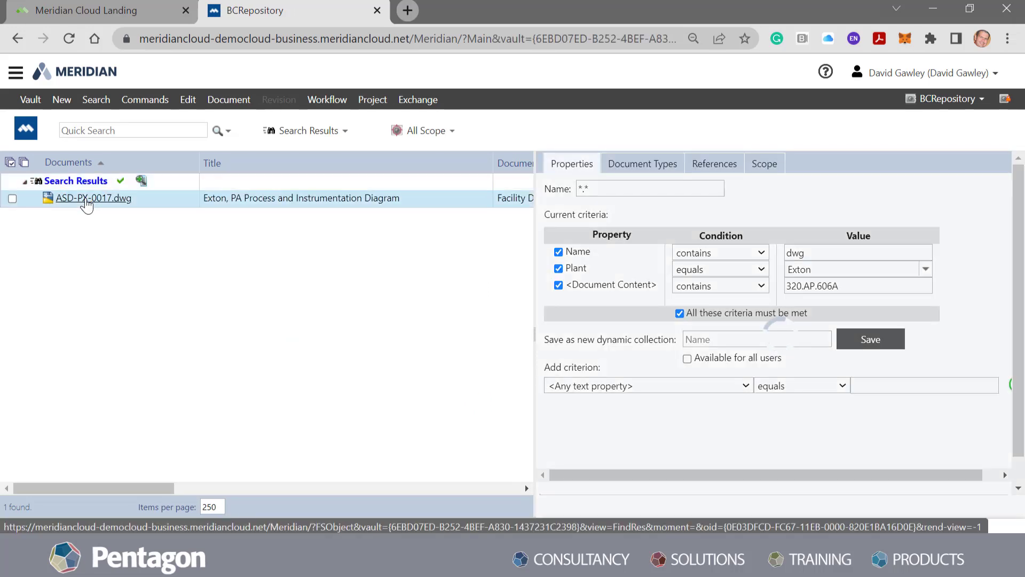
drag(534, 319, 422, 315)
click(506, 301)
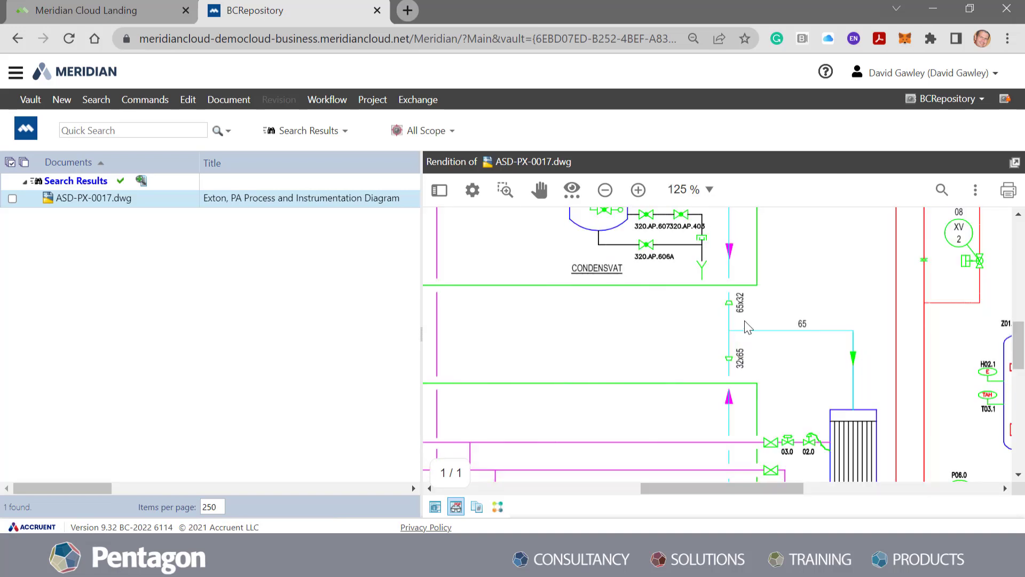
Step: Find 320.AP.606A in the rendition, then select that valve and its label in AutoCAD
click(950, 199)
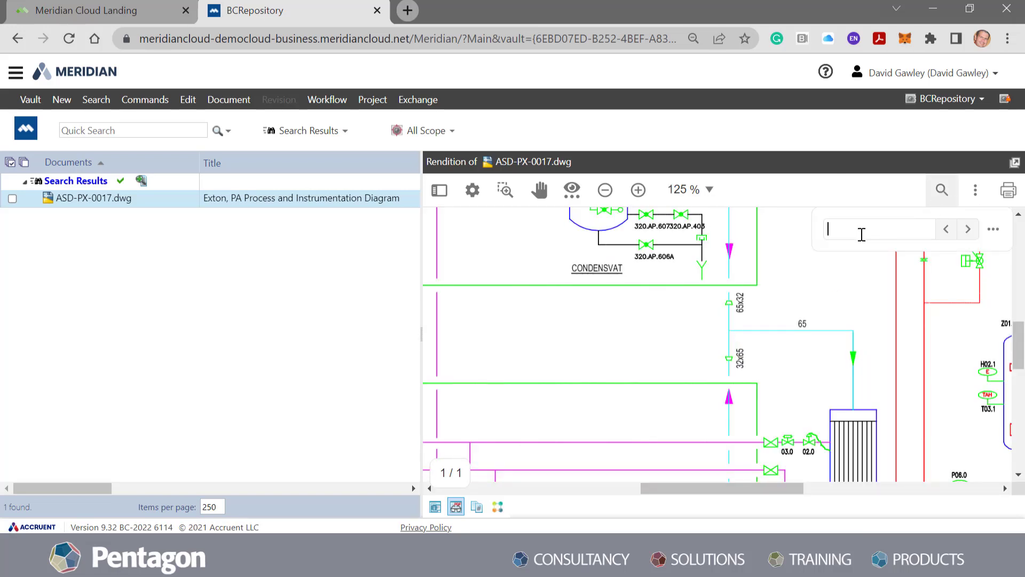
text(320.AP.606)
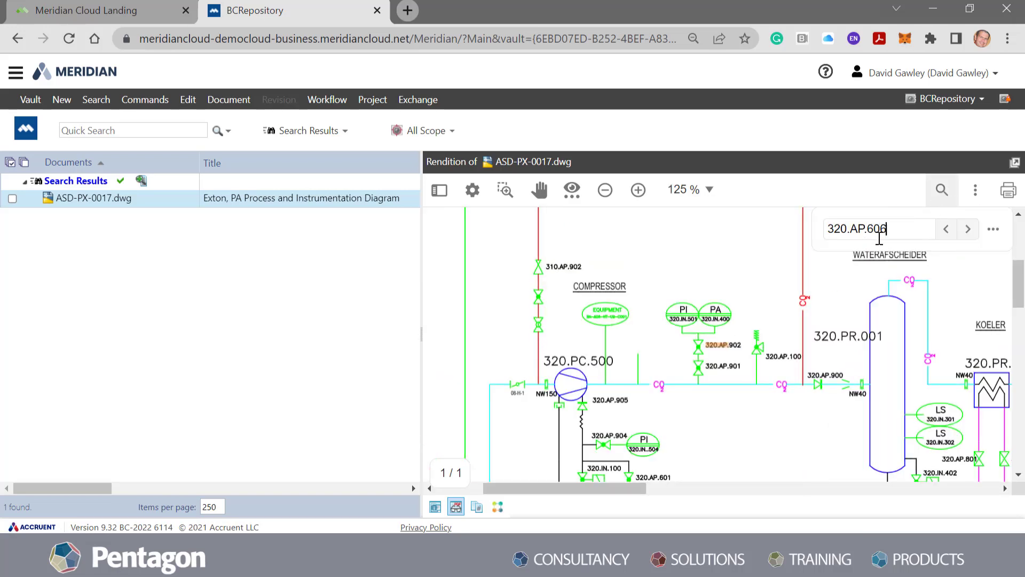
text(A)
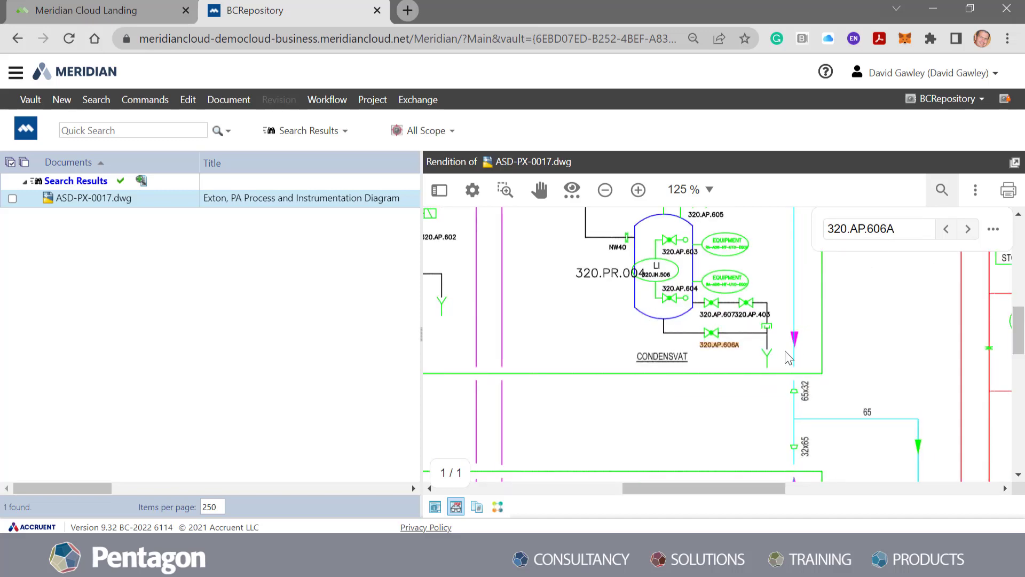
scroll(738, 349, up, 3)
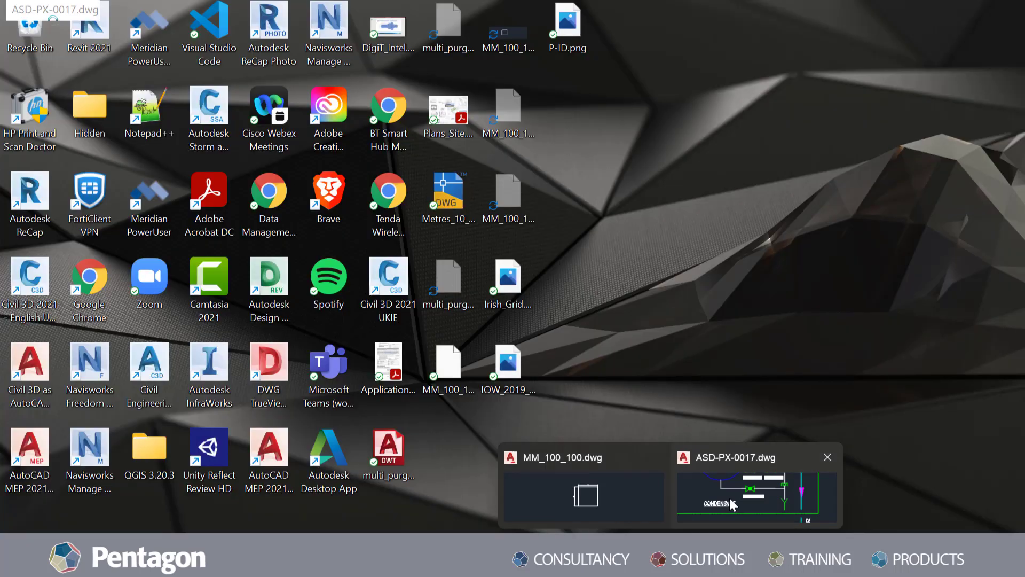
click(728, 499)
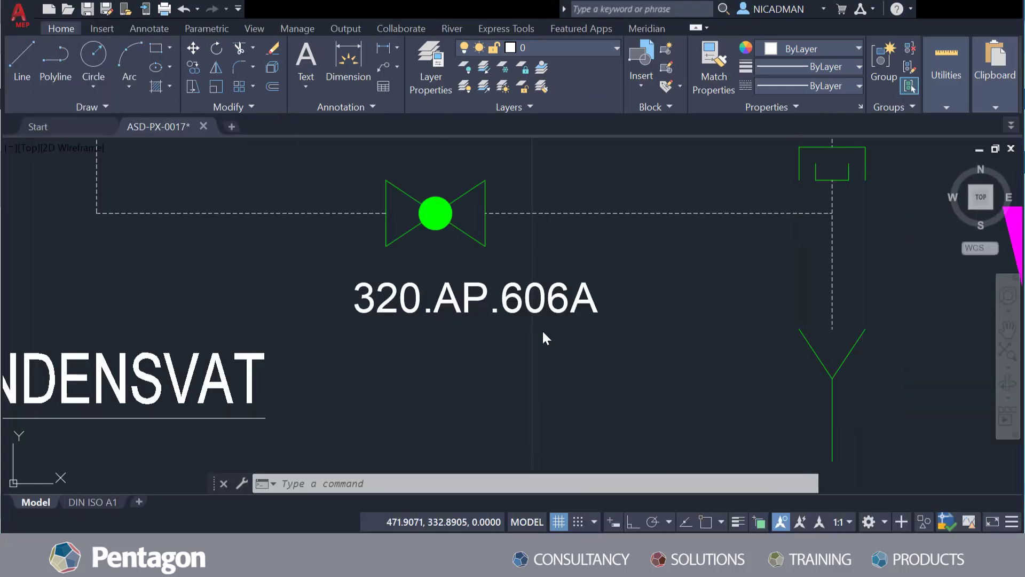
click(471, 287)
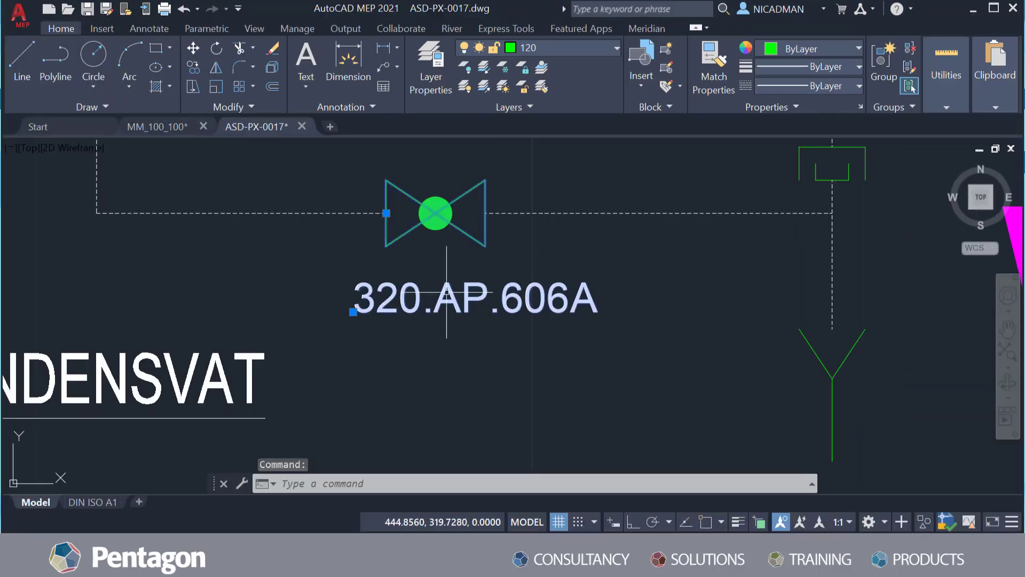
Step: Minimize AutoCAD, zoom the PowerWeb viewer out, and select Exton_320_AP_606A from the Search Results context
click(976, 11)
scroll(691, 349, down, 2)
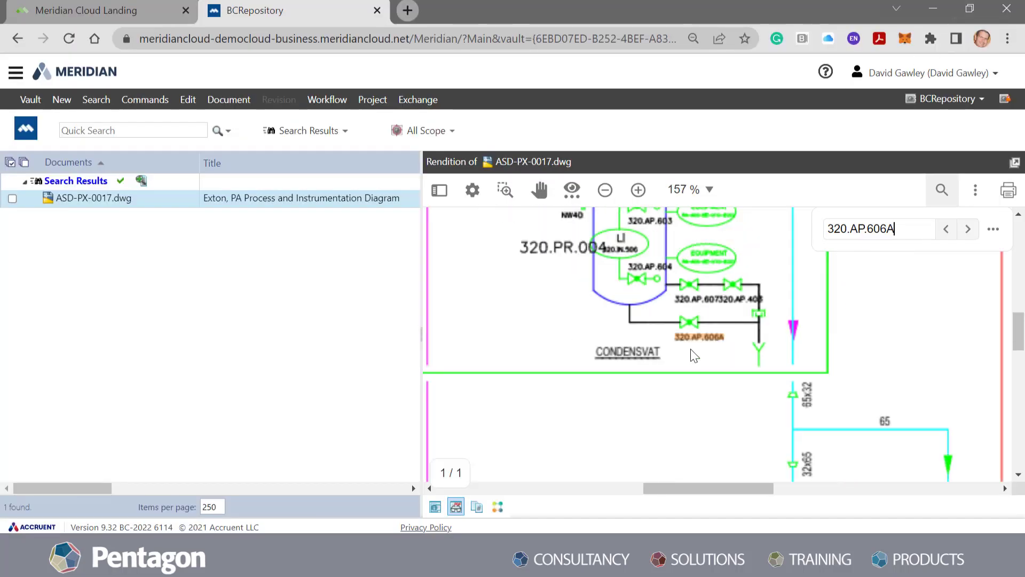
scroll(691, 348, down, 8)
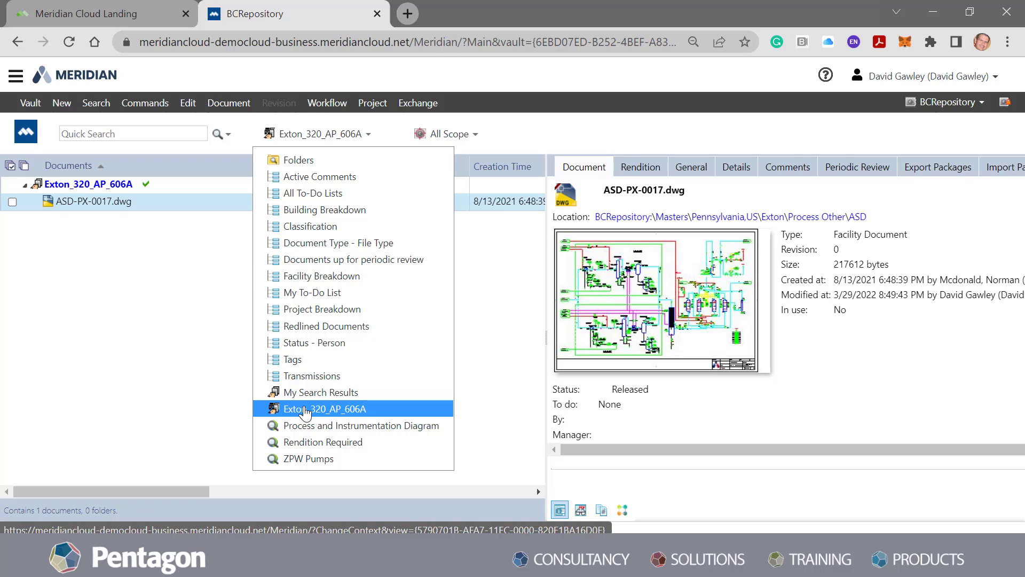
click(305, 410)
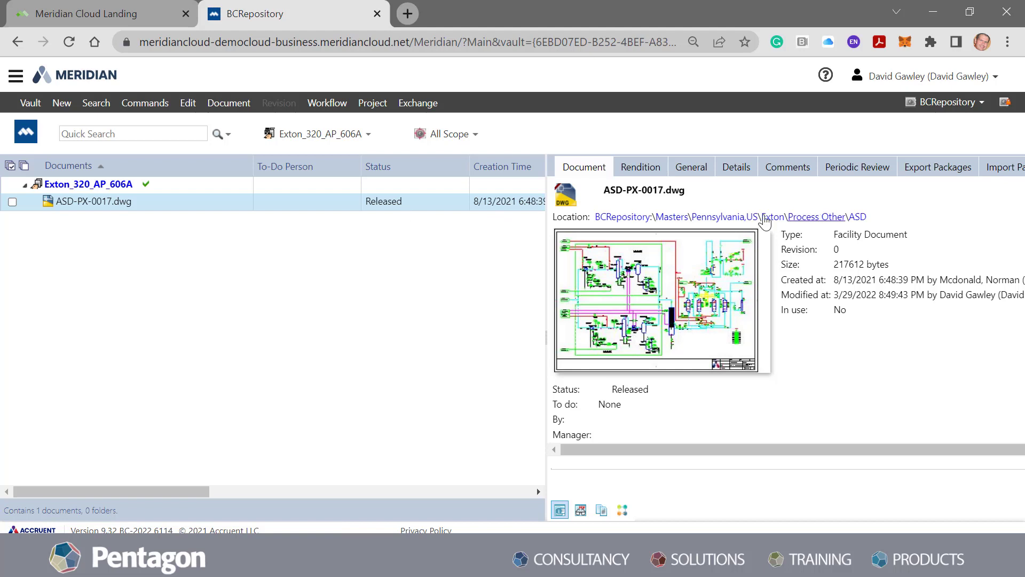
Step: Edit Exton_320_AP_606A's criteria: Plant Exton, Name contains dwg, content contains 320.AP.606A
click(118, 190)
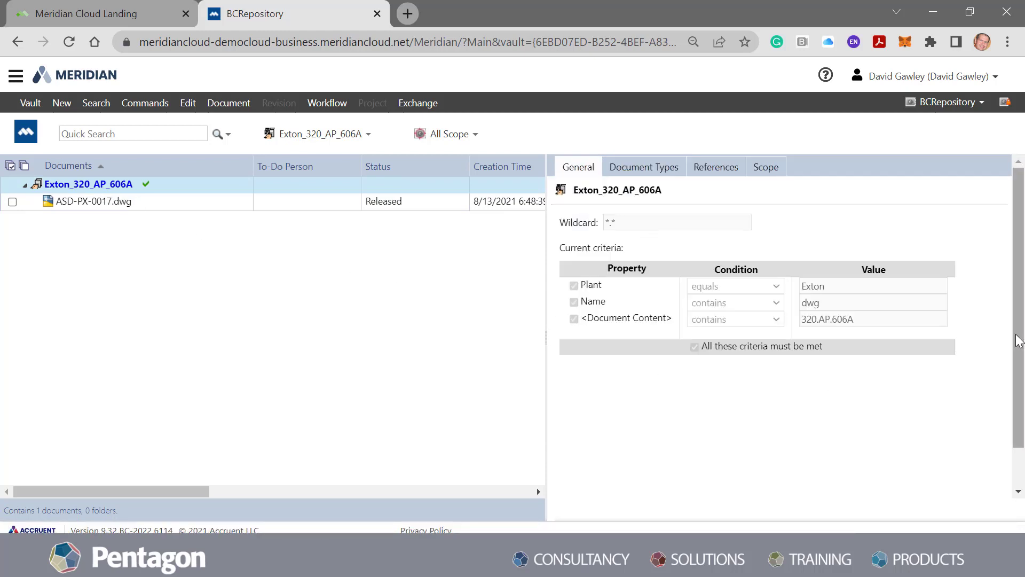
scroll(1018, 340, down, 1)
click(957, 483)
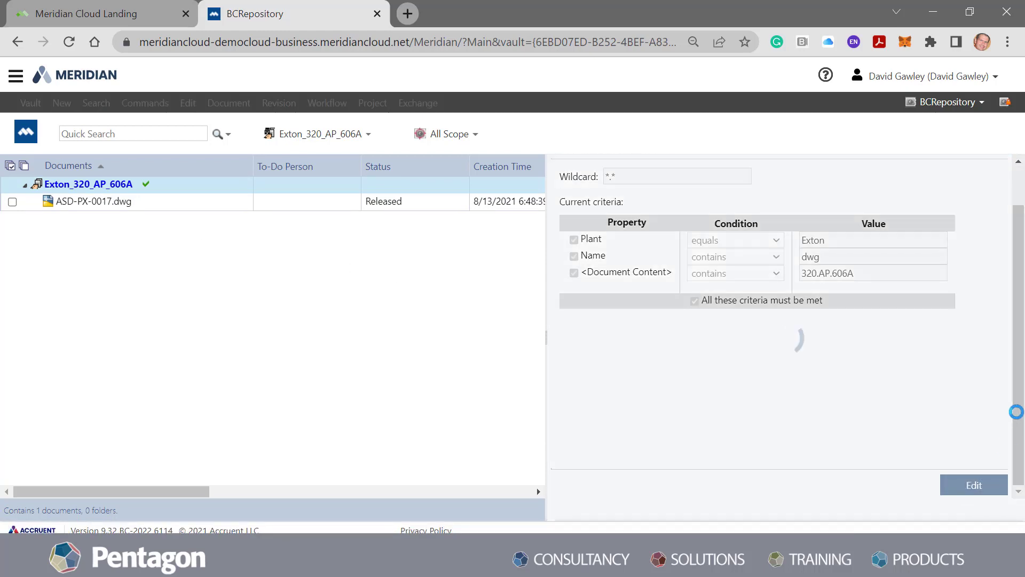